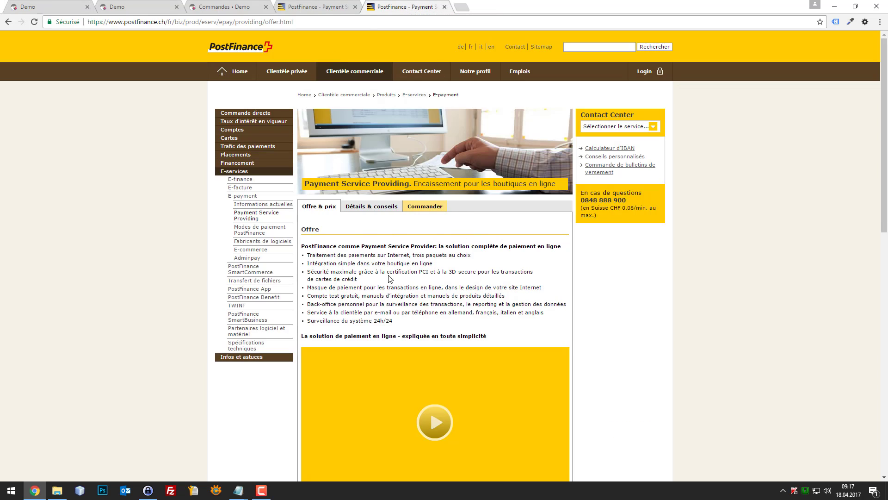
- View PostFinance's detailed e-payment offer, then go to PrestaShop's installed modules page
click(363, 212)
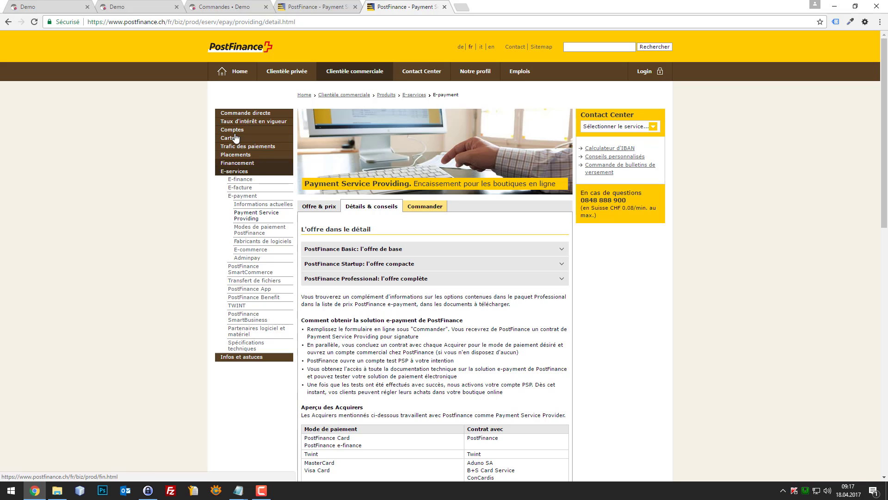
click(115, 4)
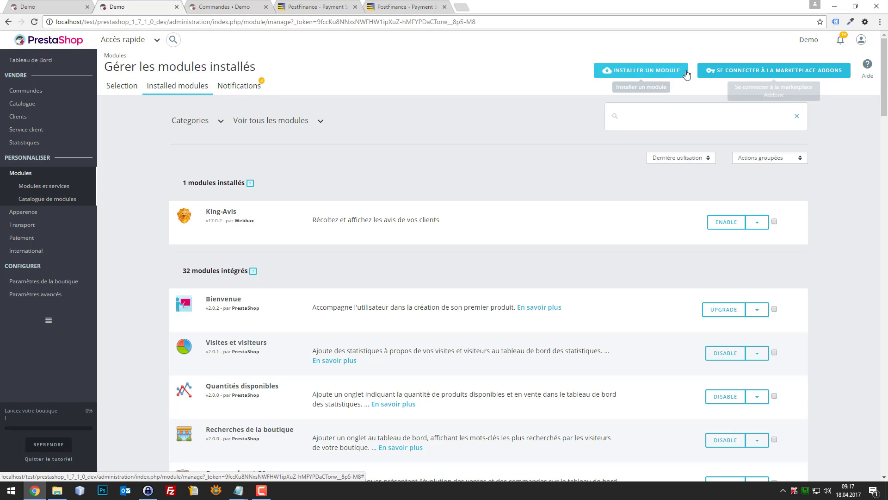
- Search the module catalogue for 'postf' and install the Postfinance module
click(46, 186)
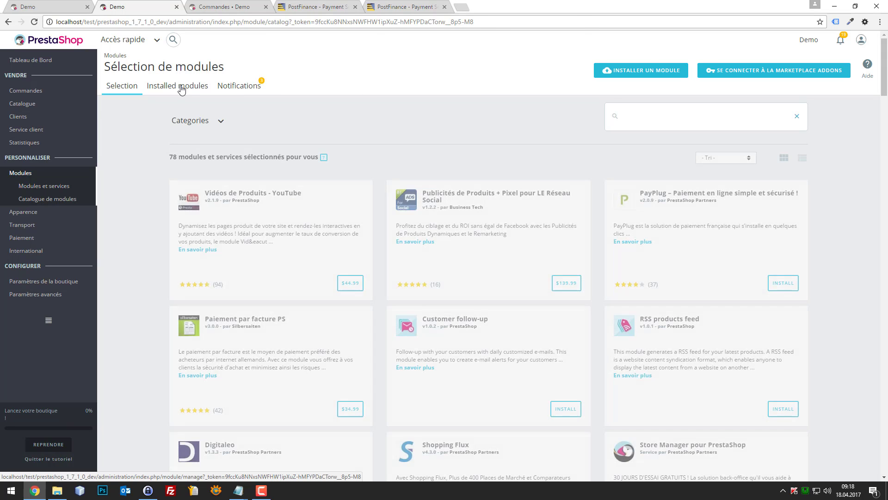
click(635, 117)
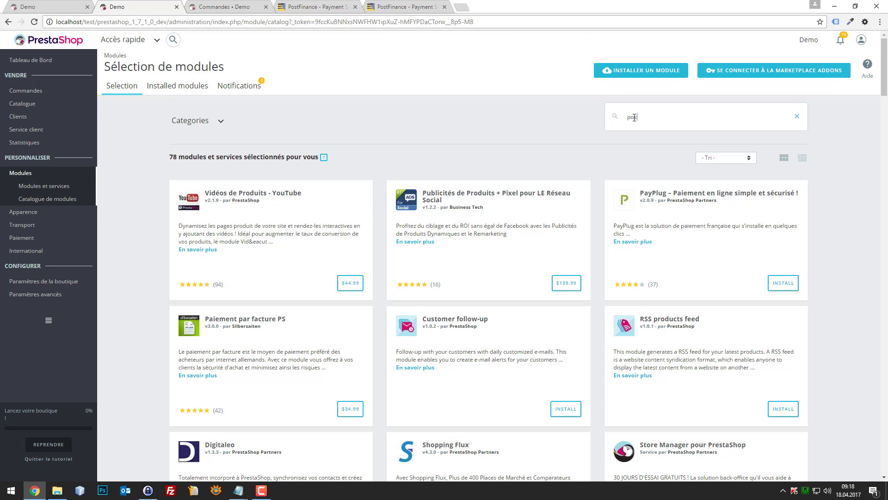
key(Return)
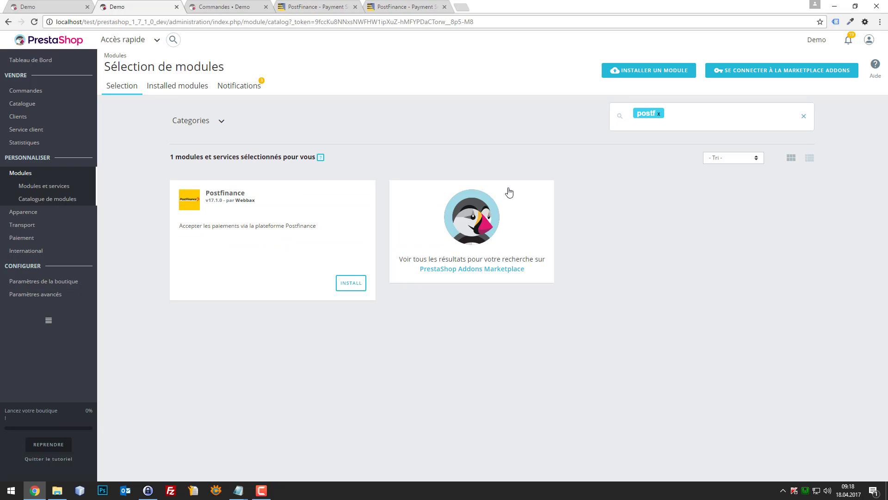
click(349, 283)
- Open the Postfinance module configuration and fill the PSPID field with the saved merchant ID
click(327, 284)
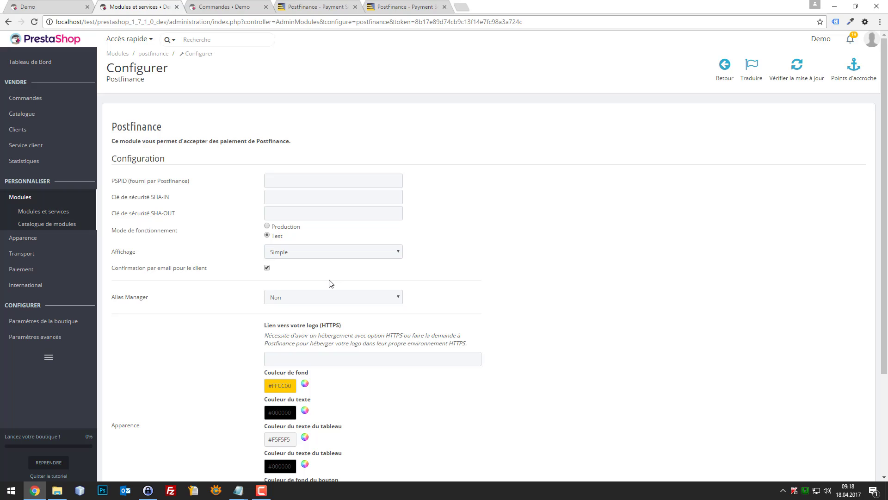
click(323, 177)
key(ctrl+a)
key(BackSpace)
text(w)
key(Down)
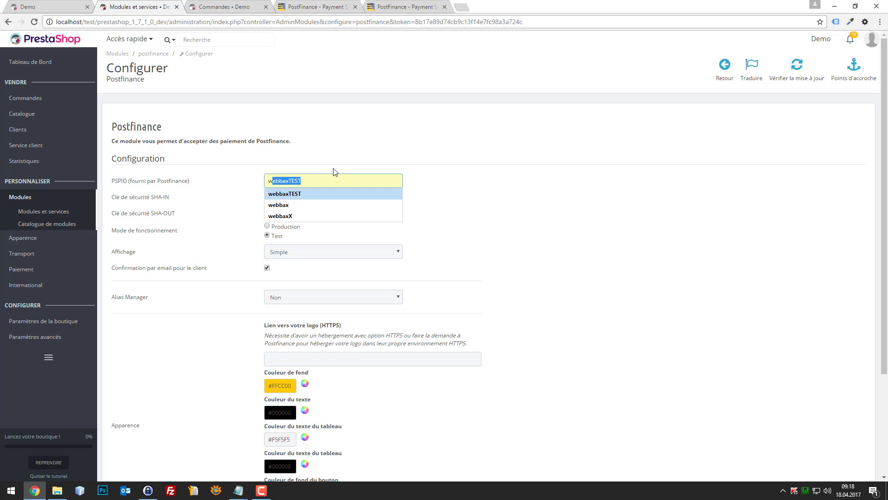
key(Escape)
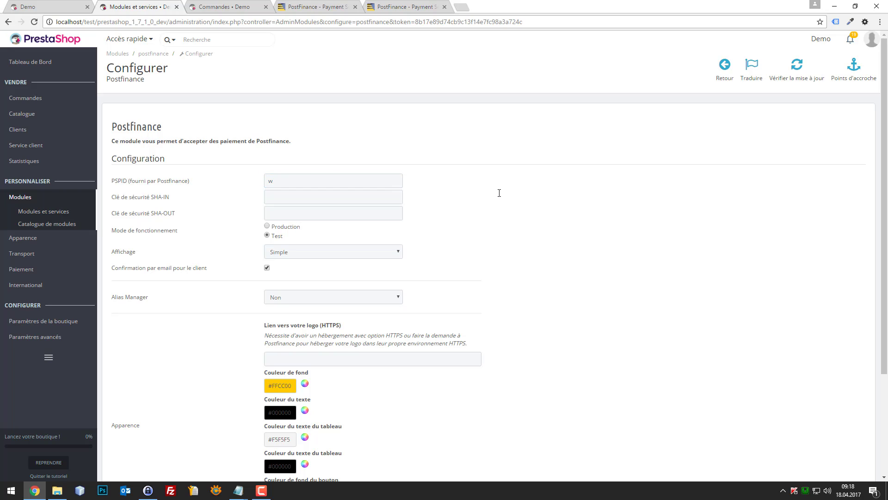
text(w)
double_click(295, 178)
text(w)
click(296, 193)
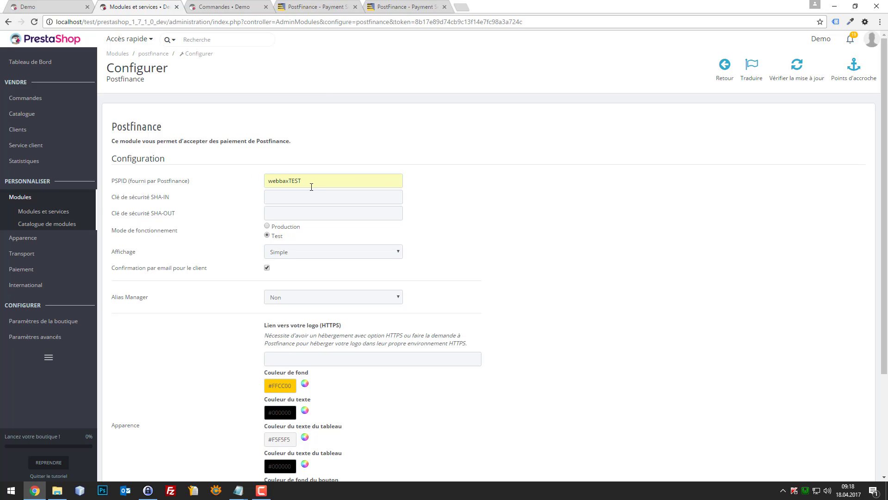
- Display the PostFinance back office's technical information page showing the e-Commerce Startup subscription
click(325, 5)
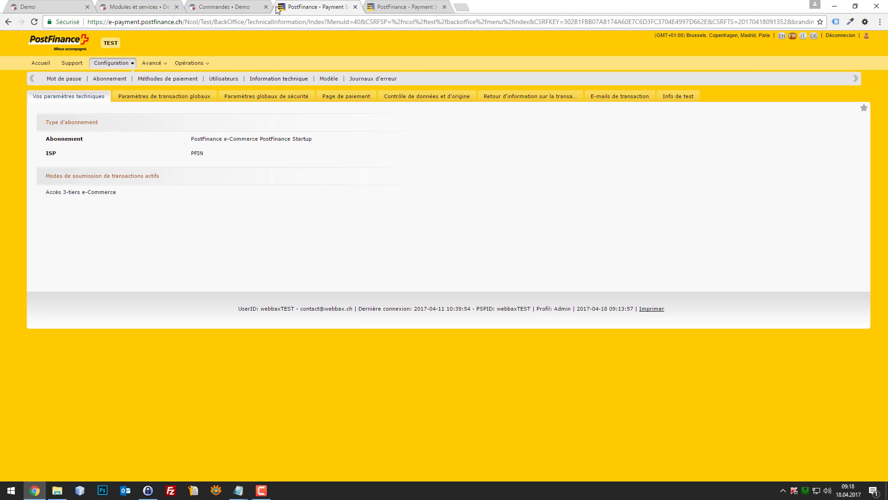
drag(205, 23, 67, 19)
click(207, 27)
drag(201, 21, 71, 14)
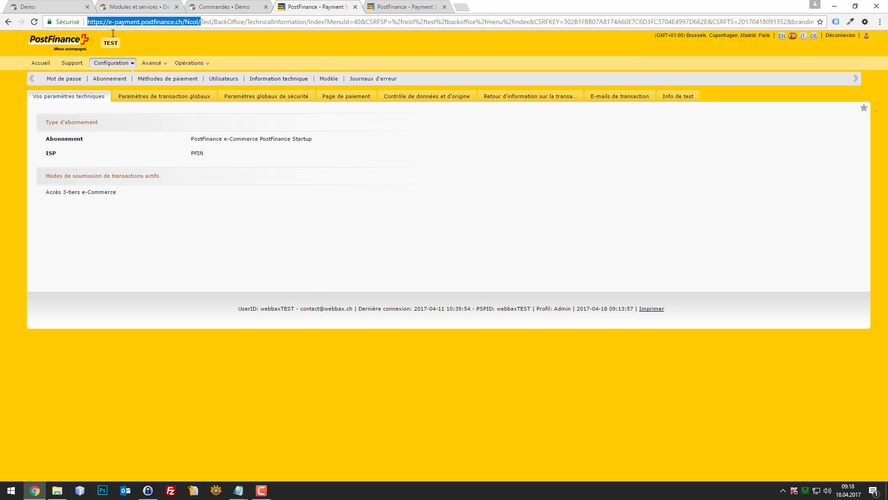
mouse_move(146, 65)
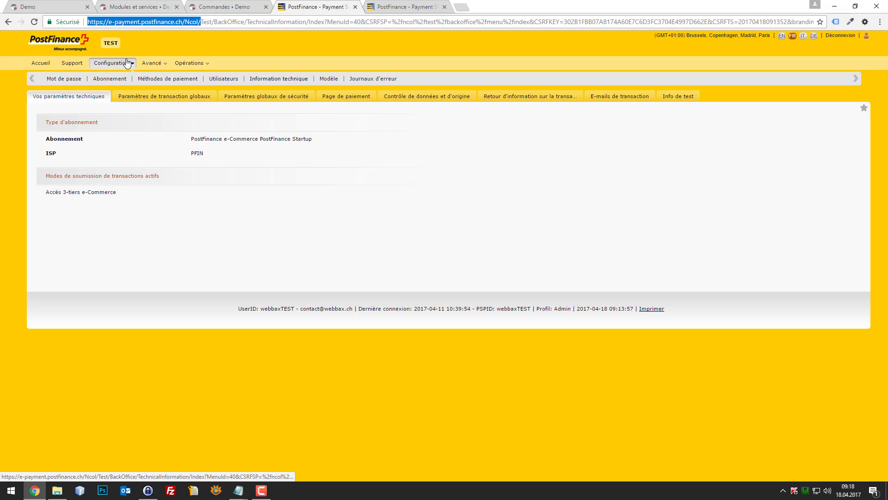
click(283, 80)
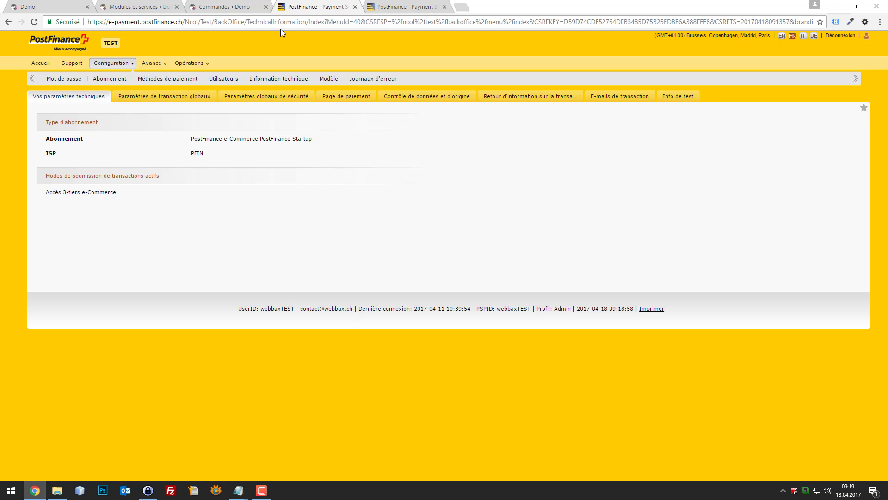
- Review the global transaction and security settings, then the payment page settings
click(175, 98)
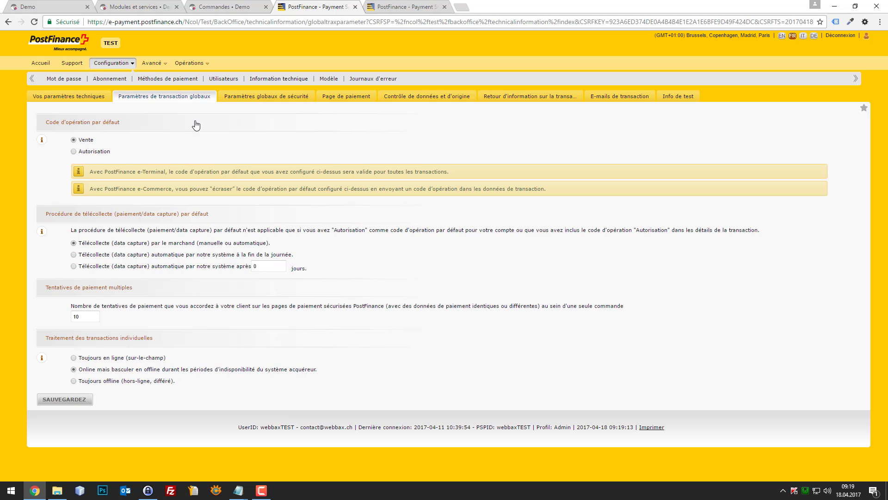
click(252, 98)
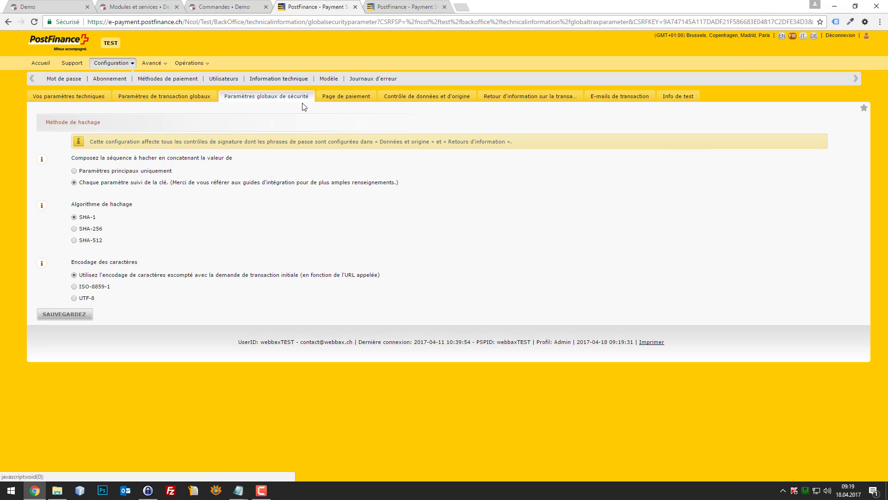
click(340, 101)
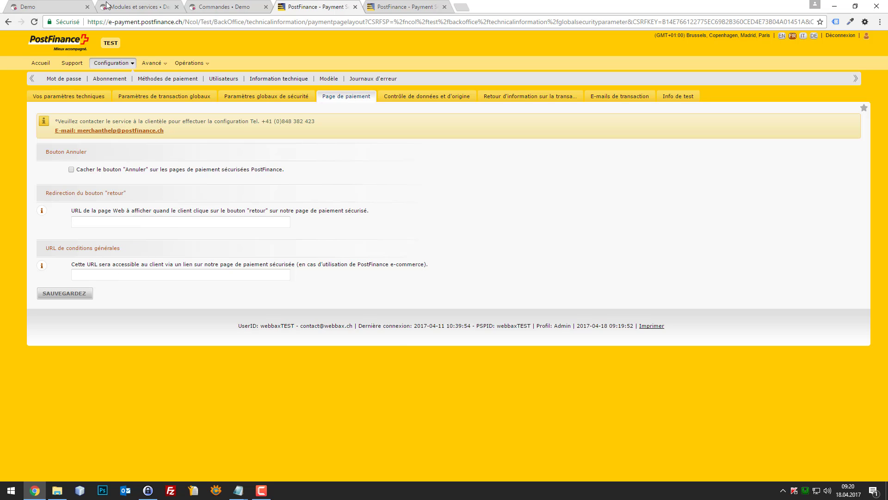
- Add one Robe imprimée dress to the cart from the storefront
click(51, 7)
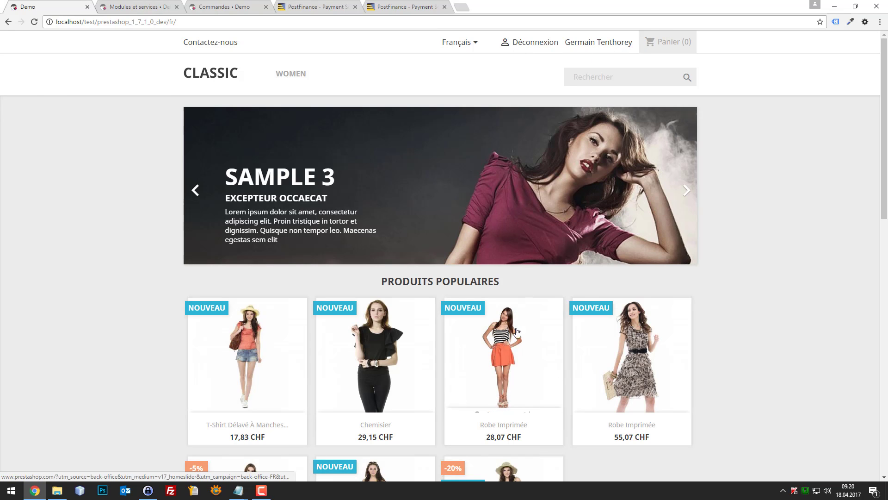
click(493, 353)
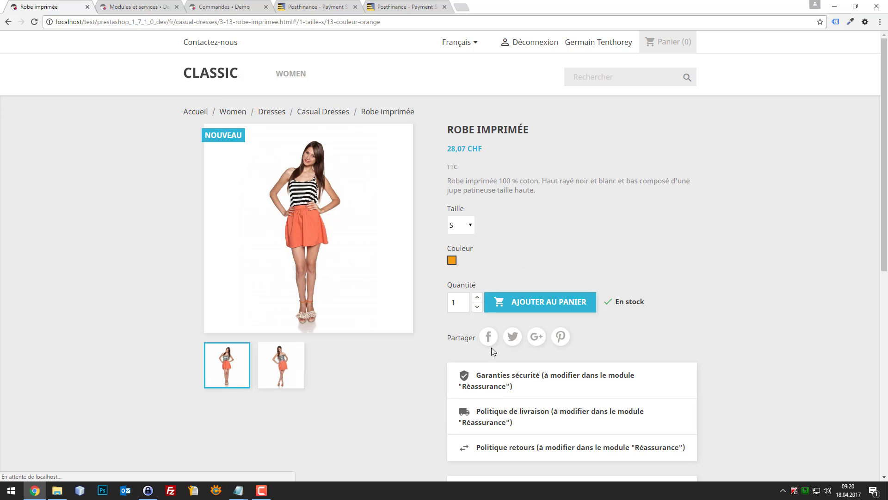
click(520, 312)
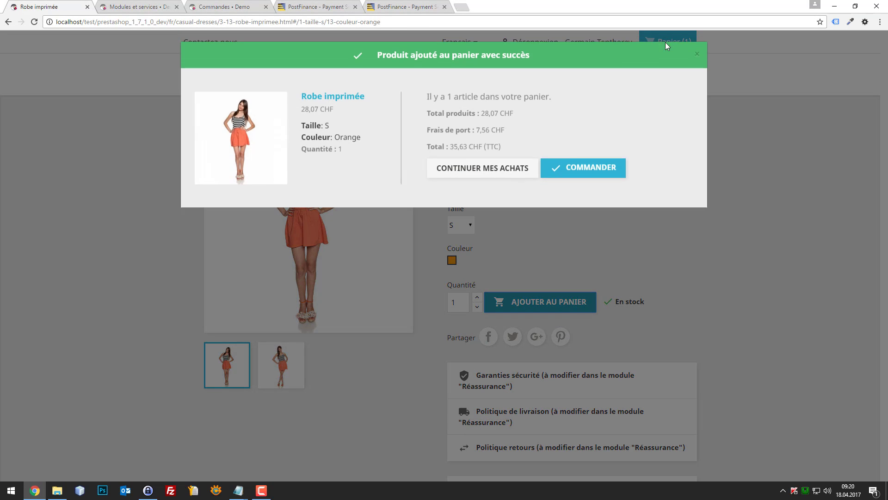
click(593, 169)
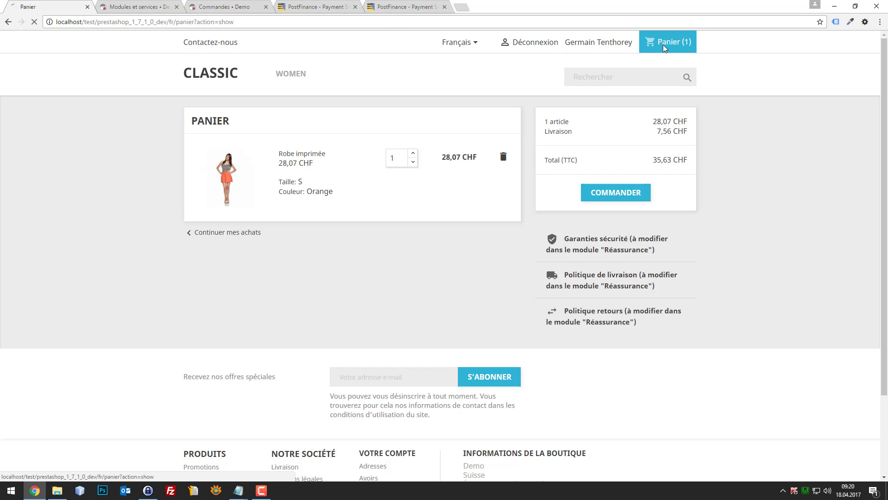
click(665, 44)
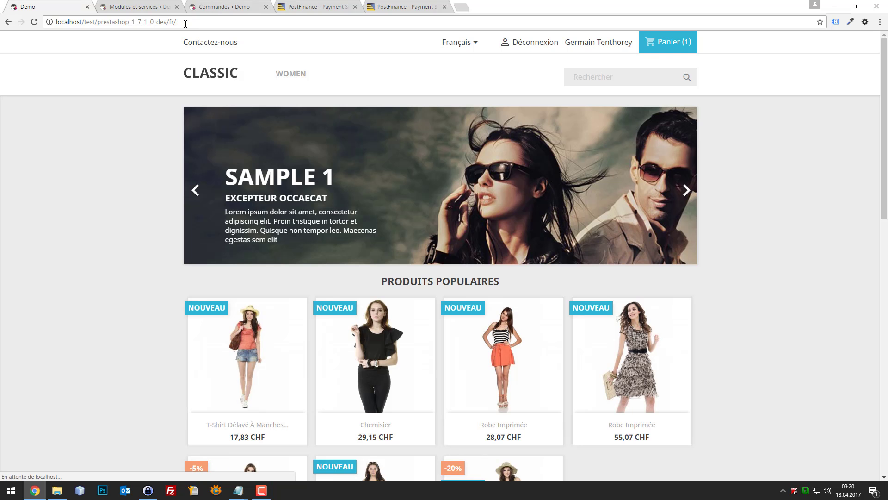
- Check the cart totals 35,63 CHF, then return to PostFinance's payment page settings
click(220, 25)
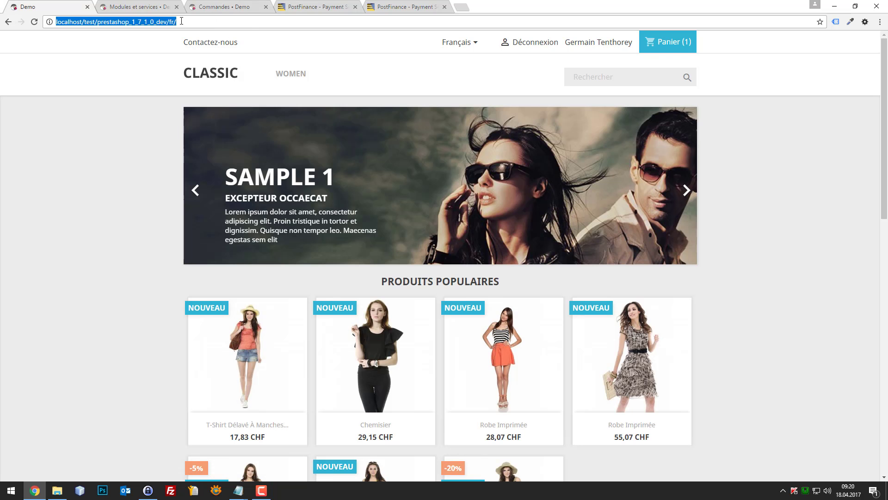
click(680, 46)
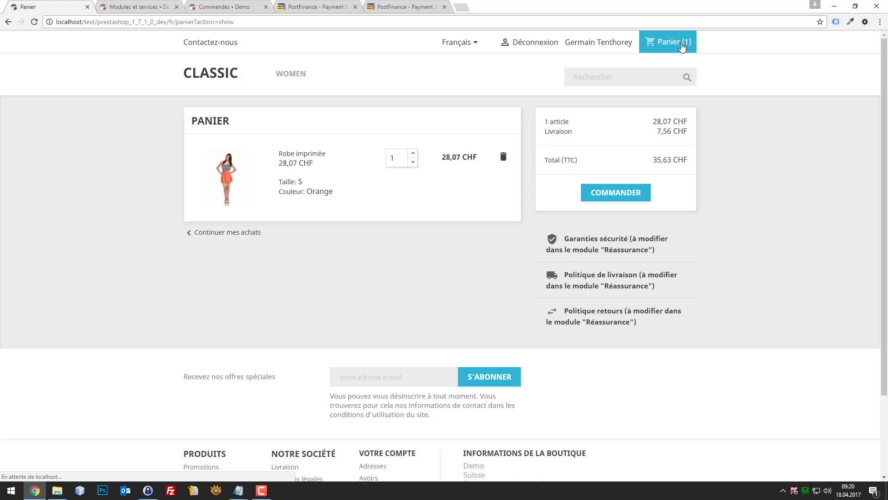
click(232, 23)
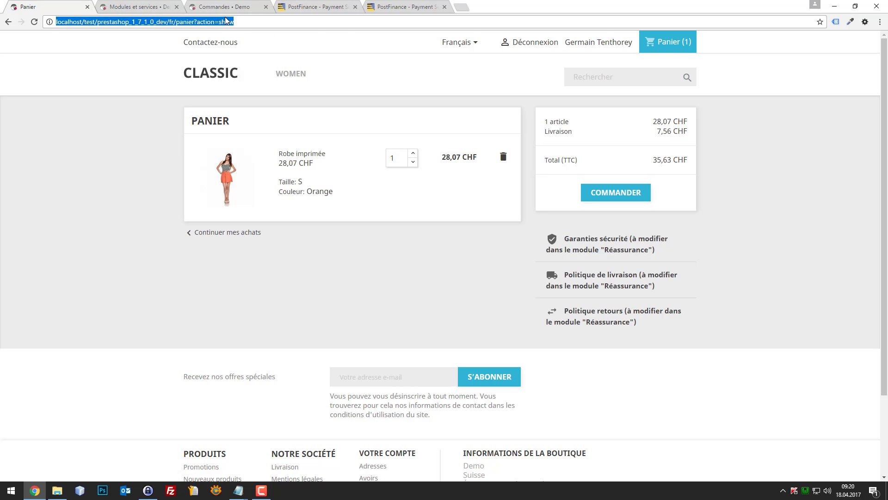
click(153, 6)
click(197, 9)
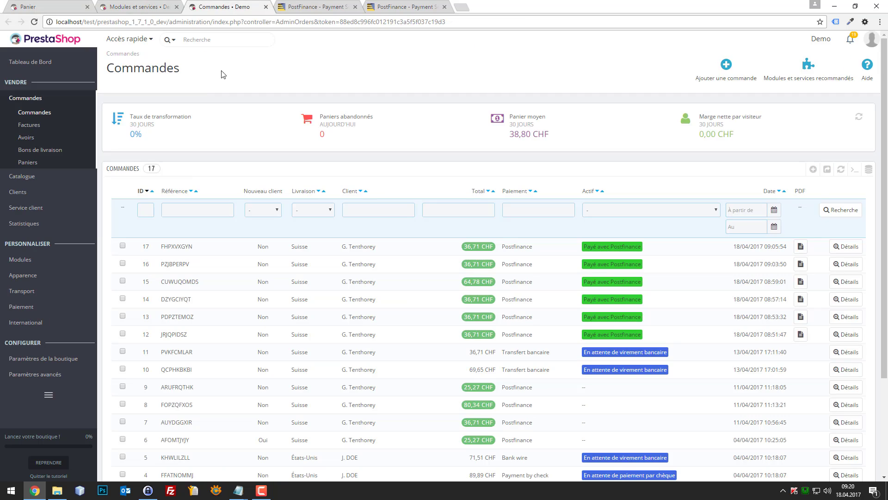
click(303, 6)
drag(346, 217, 301, 243)
drag(335, 213, 329, 212)
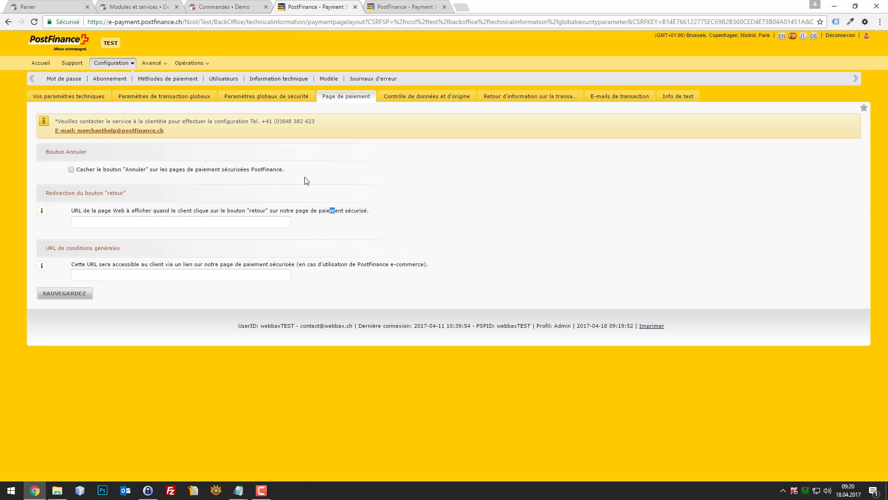
- Open the 'Contrôle de données et d'origine' settings holding the existing SHA-IN key
click(217, 211)
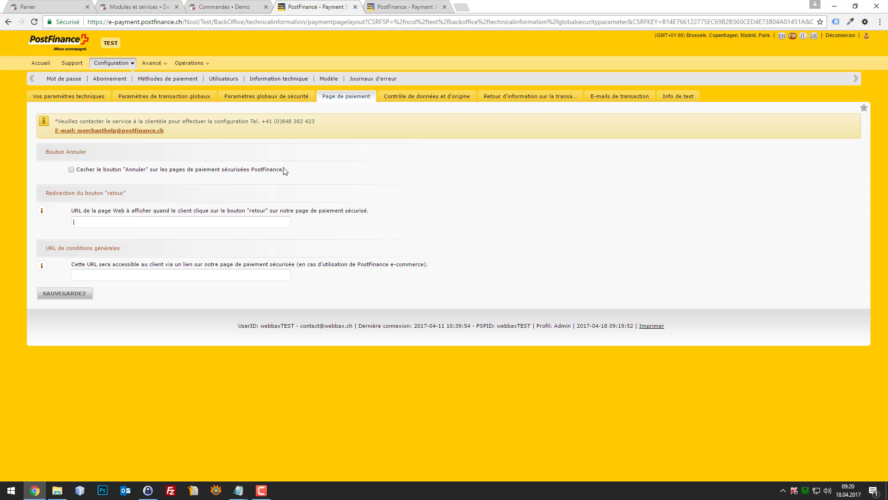
drag(406, 100, 402, 95)
click(412, 97)
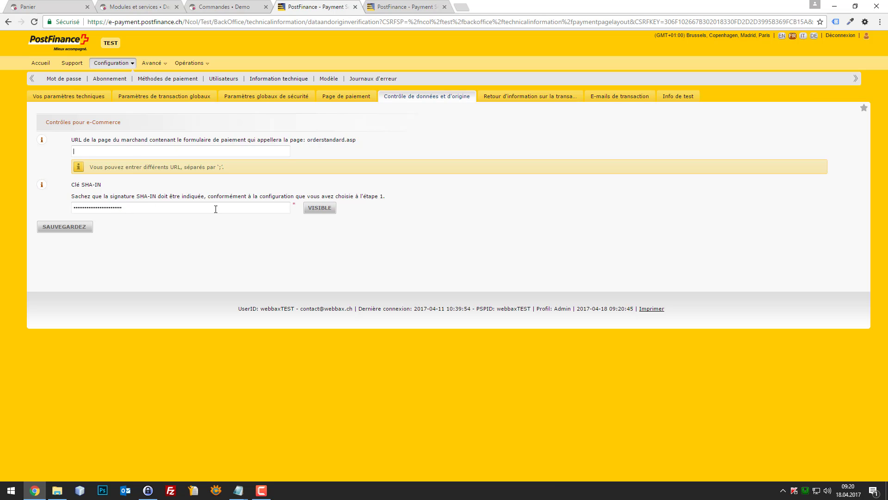
- Replace the SHA-IN key with a new value, save it, and copy it for PrestaShop
click(320, 208)
drag(245, 211, 43, 203)
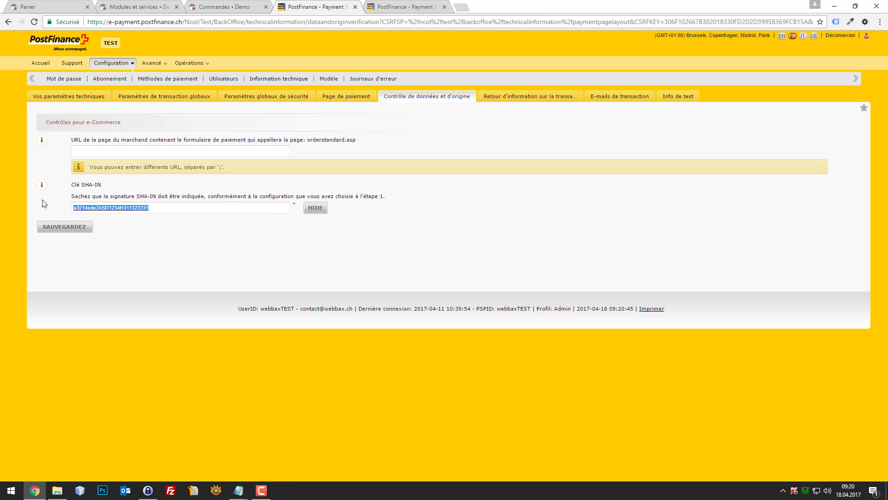
key(BackSpace)
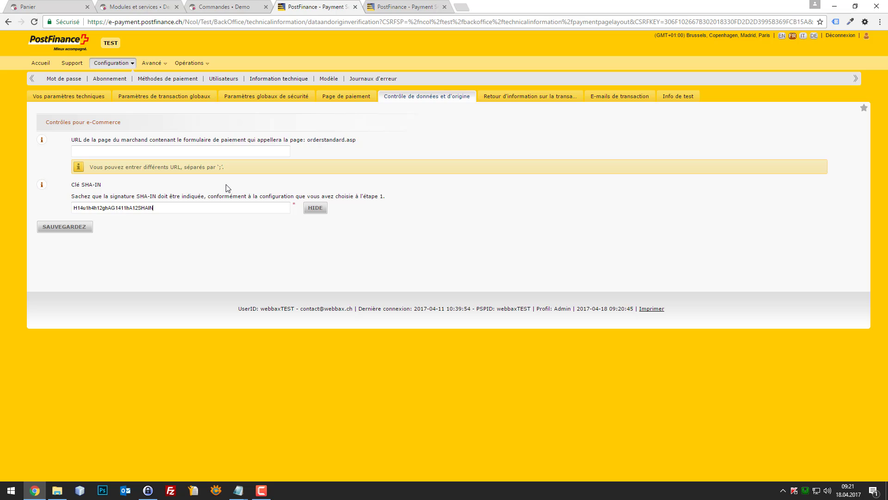
click(209, 207)
key(ctrl+a)
key(ctrl+c)
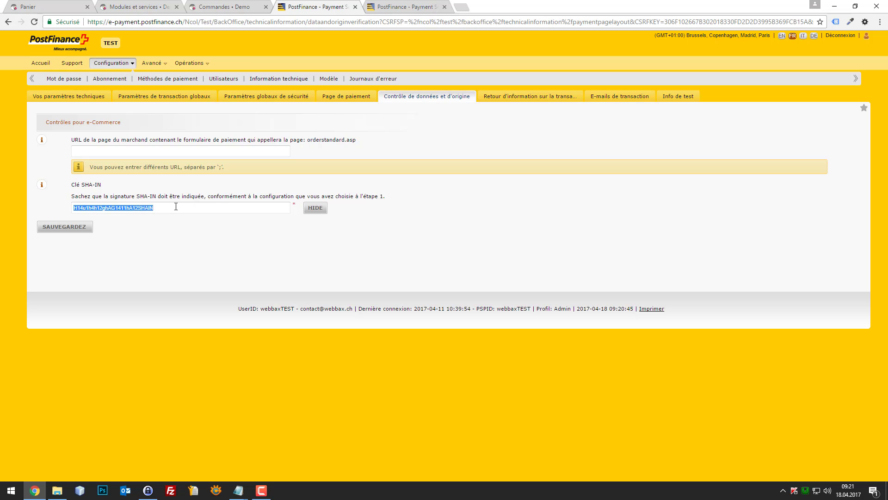
click(81, 228)
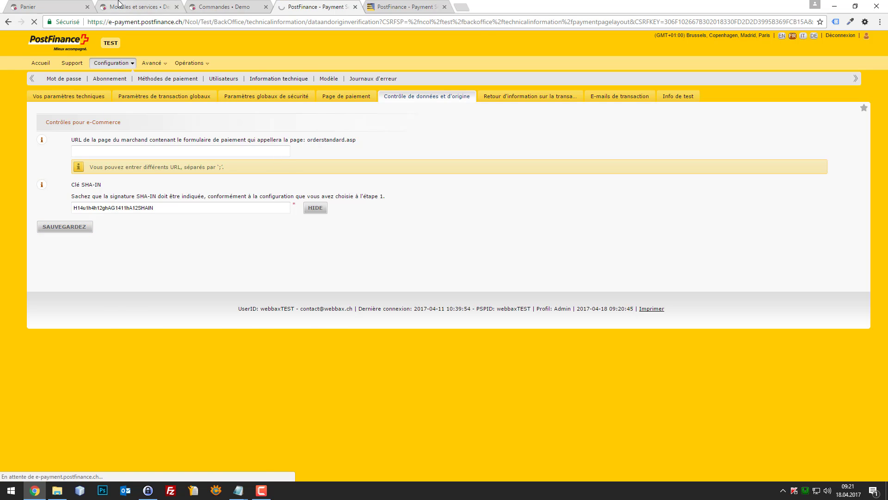
click(137, 6)
click(288, 199)
- Paste the SHA-IN key into the Postfinance module, then open PostFinance's transaction feedback settings
key(ctrl+v)
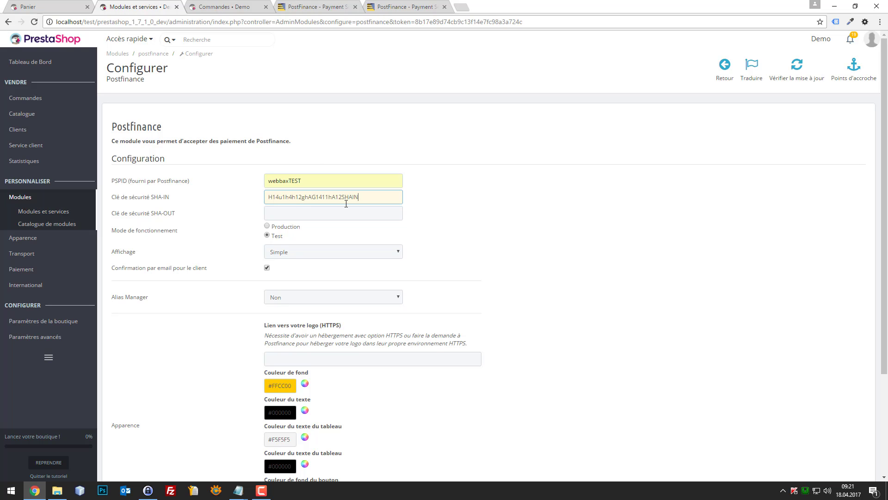
click(262, 5)
click(319, 5)
drag(320, 3, 258, 6)
click(167, 4)
drag(359, 197, 247, 191)
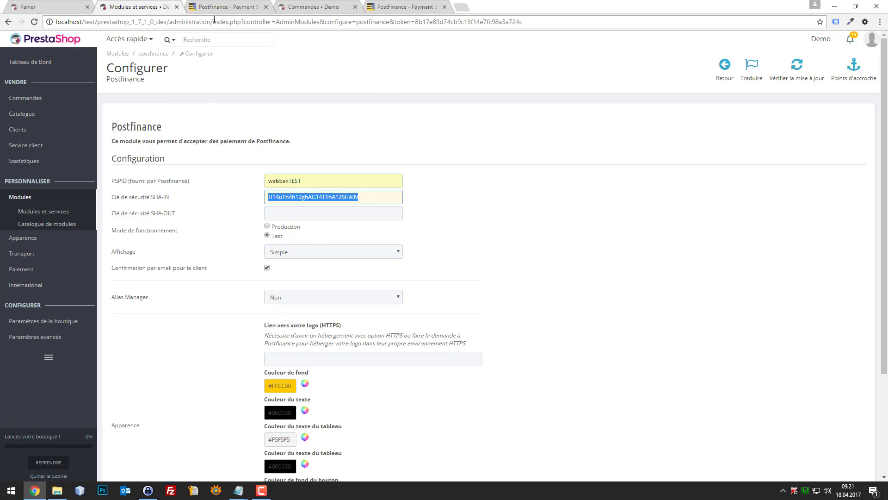
click(227, 6)
click(509, 97)
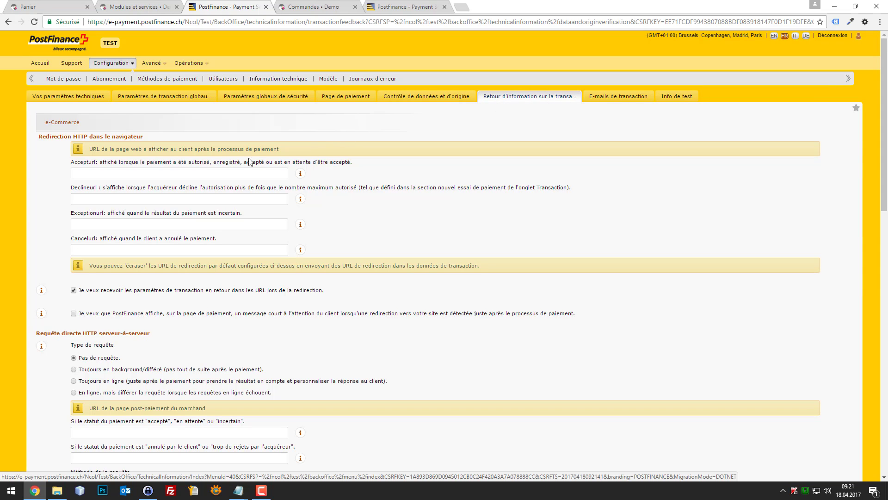
- Scroll down the transaction feedback page to the request security section with the SHA-OUT key
click(157, 220)
click(151, 175)
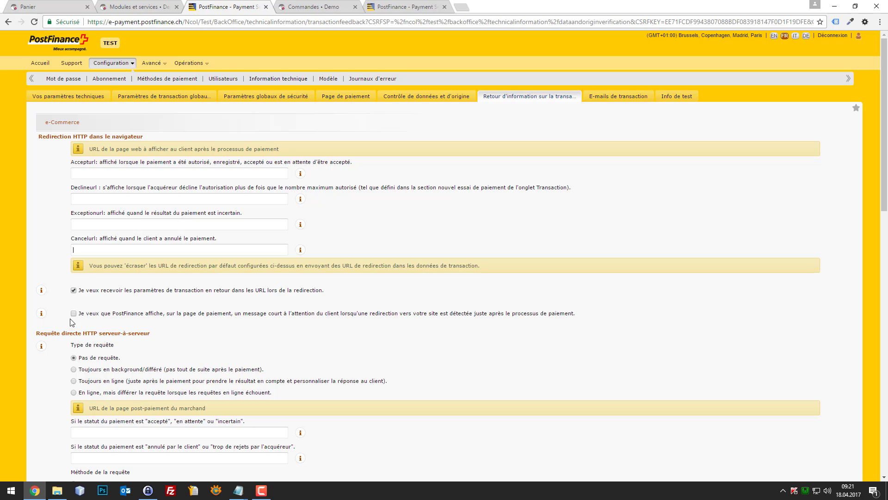
scroll(79, 312, down, 1)
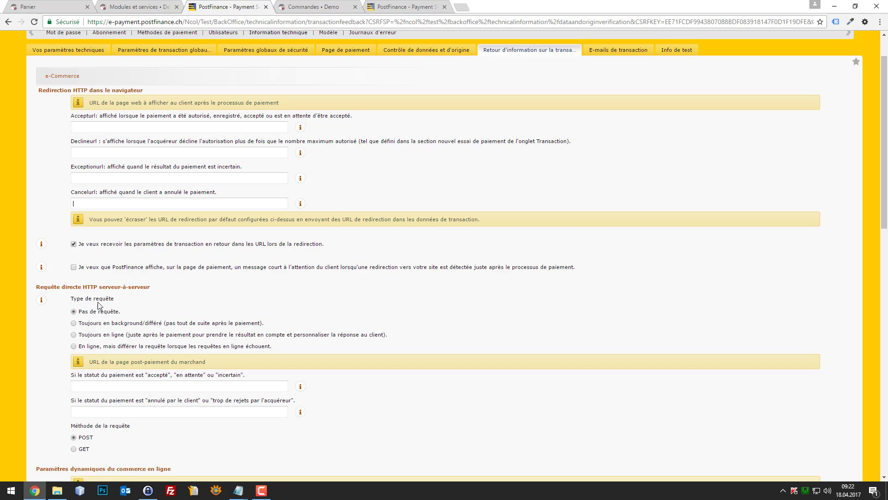
scroll(245, 273, down, 5)
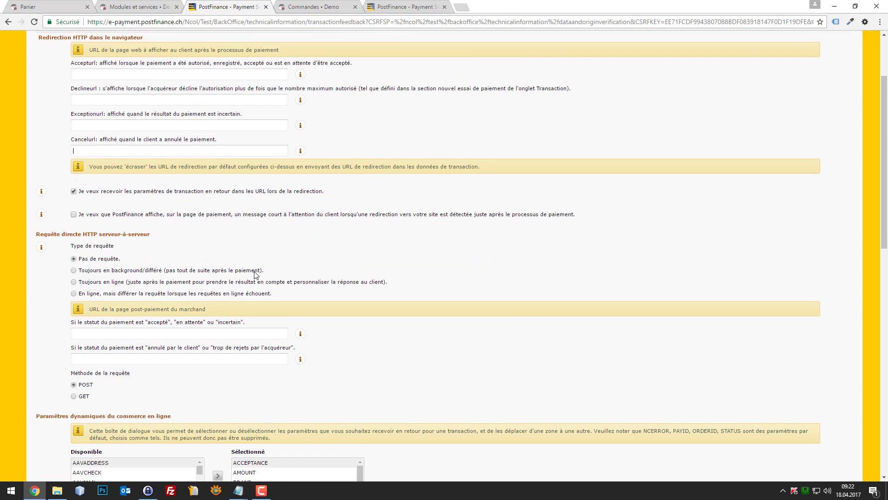
scroll(305, 239, down, 6)
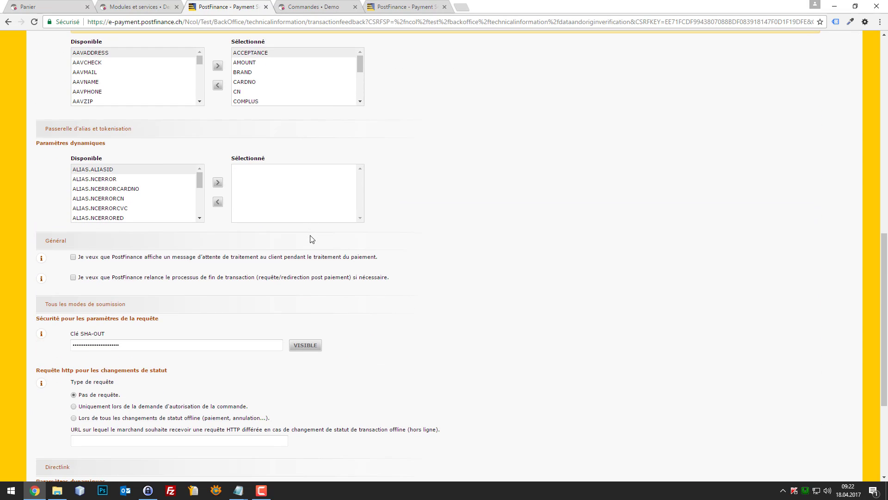
- Replace PostFinance's old SHA-OUT key with a new key and select it
click(298, 299)
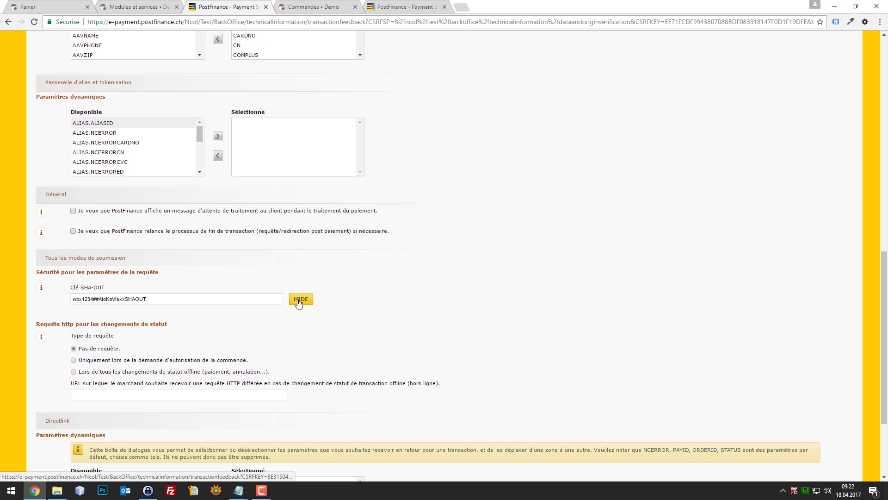
drag(253, 297, 98, 298)
key(BackSpace)
key(BackSpace)
key(BackSpace)
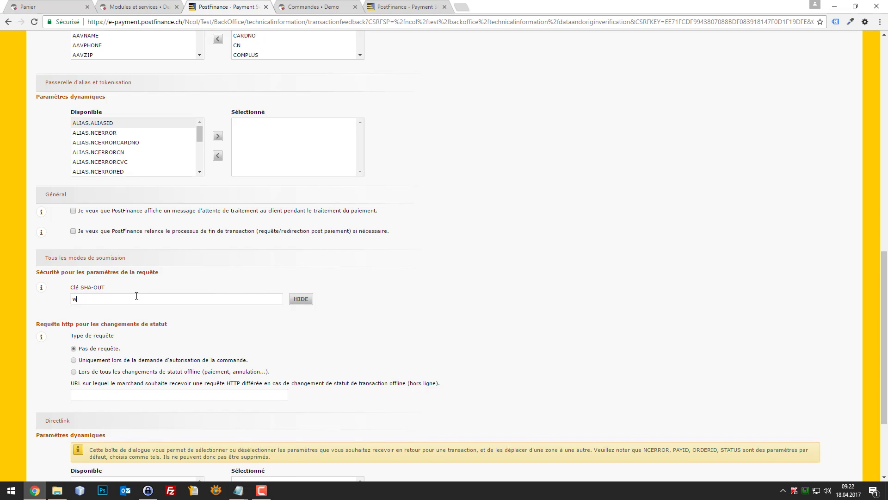
key(ctrl+a)
key(ctrl+c)
- Paste the new key into PrestaShop's SHA-OUT field, then save it in PostFinance
click(120, 5)
click(314, 211)
key(ctrl+v)
click(224, 6)
click(176, 299)
scroll(239, 389, down, 3)
click(59, 426)
- Verify the webbaxTEST PSPID and save the Postfinance module configuration
click(148, 5)
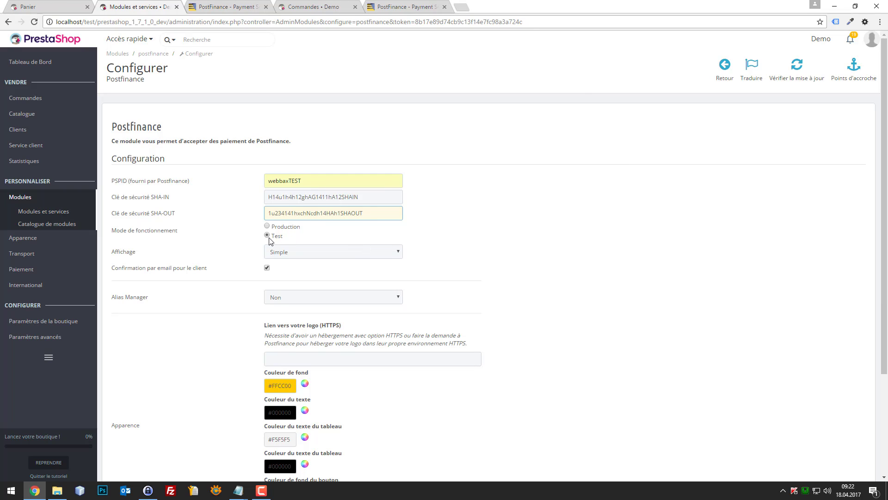
drag(303, 181, 289, 181)
click(302, 239)
scroll(426, 292, down, 3)
click(296, 422)
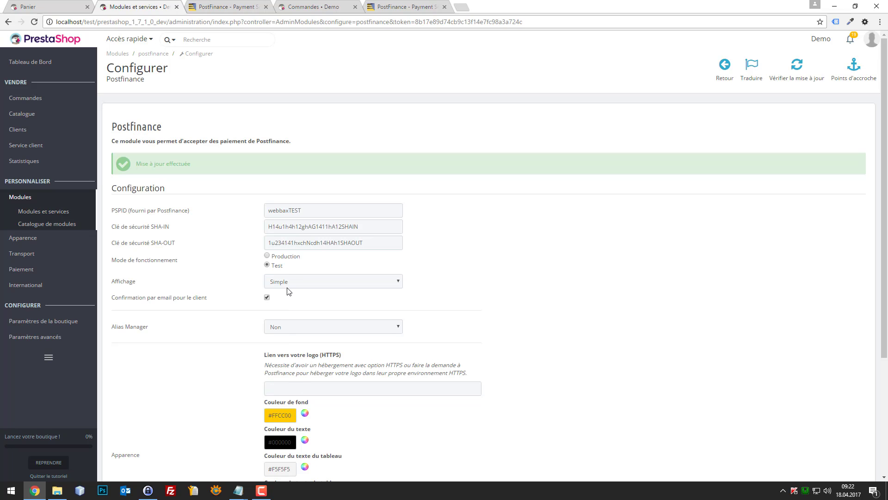
- Keep the Simple display mode, glance at the shop home page, then return to the module settings
click(306, 282)
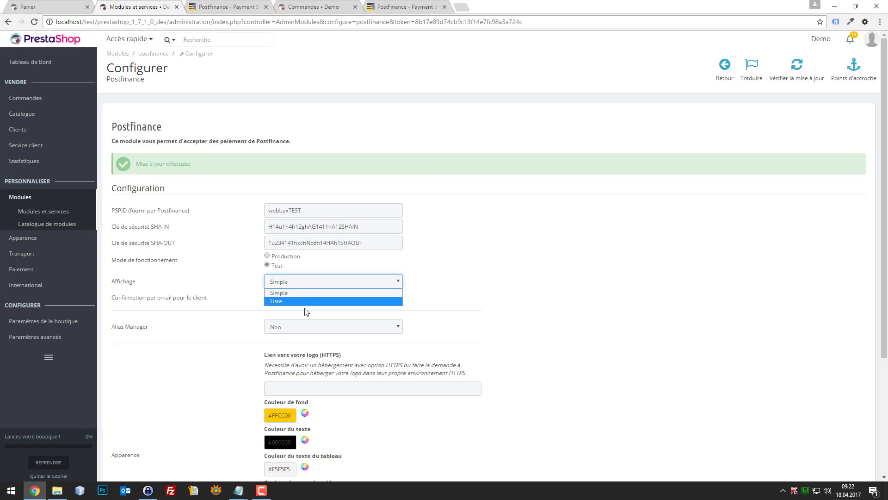
click(433, 293)
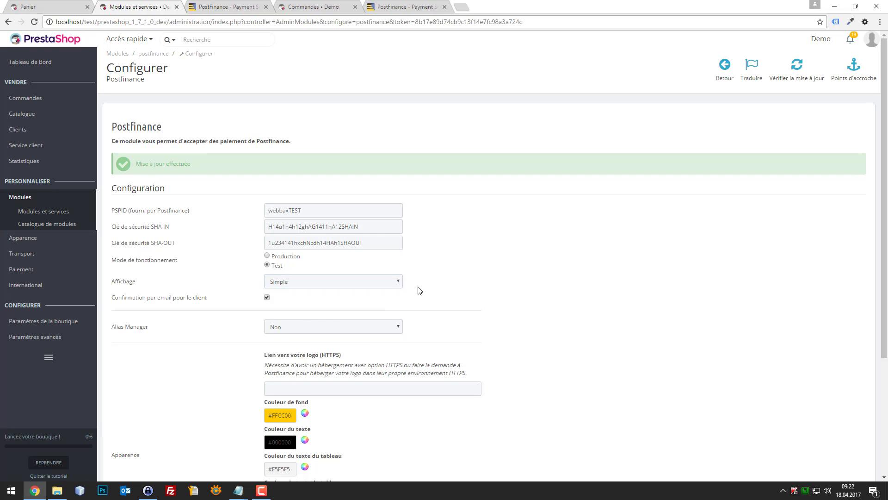
click(42, 6)
click(223, 76)
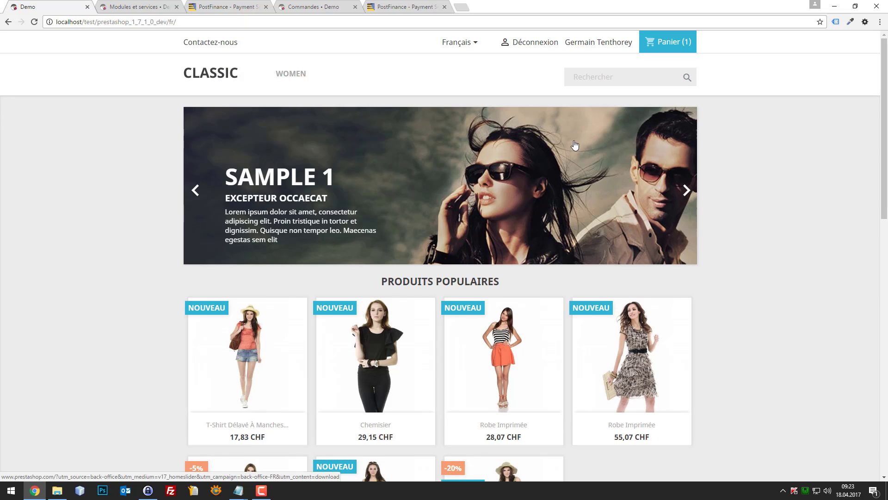
scroll(574, 139, down, 4)
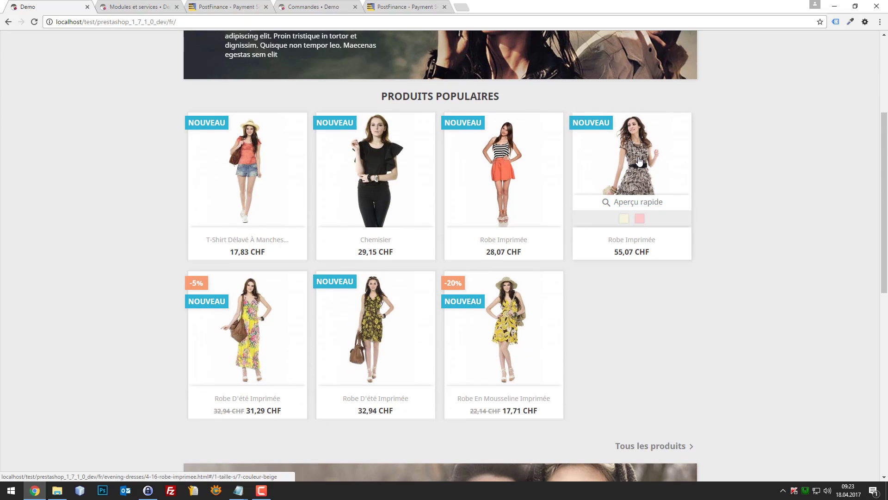
click(114, 5)
click(307, 281)
- Set display to Liste, tick Visa, Mastercard, PostFinance Card and PostFinance E-finance, and save
click(313, 301)
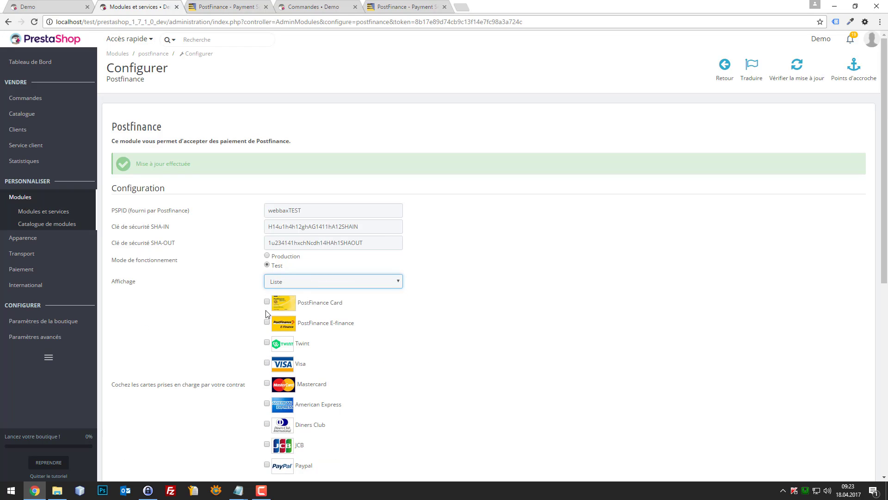
click(267, 363)
click(267, 384)
click(267, 302)
click(267, 322)
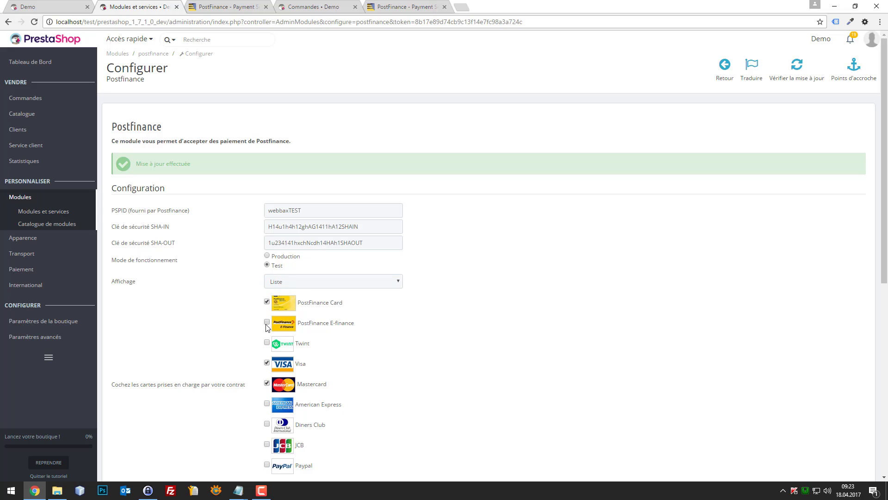
scroll(309, 355, down, 2)
scroll(310, 356, down, 6)
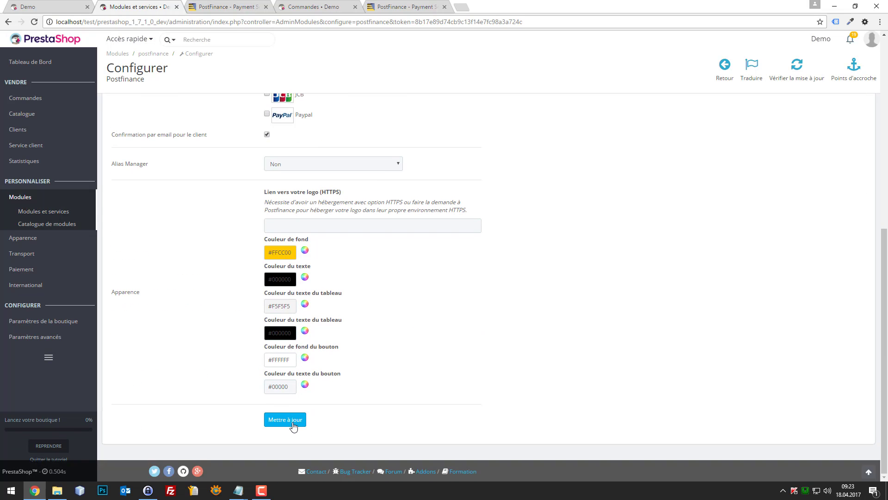
click(290, 424)
- Reload the shop and add the Chemisier to the cart
click(66, 7)
key(F5)
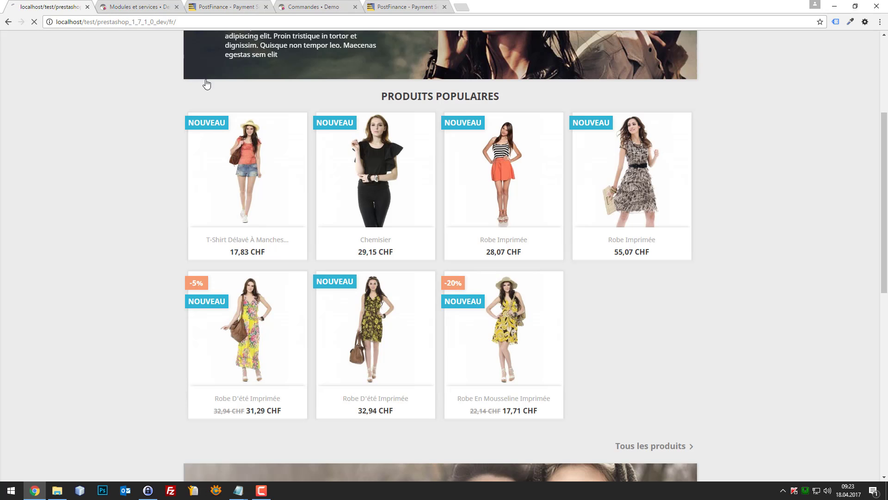
scroll(406, 223, up, 2)
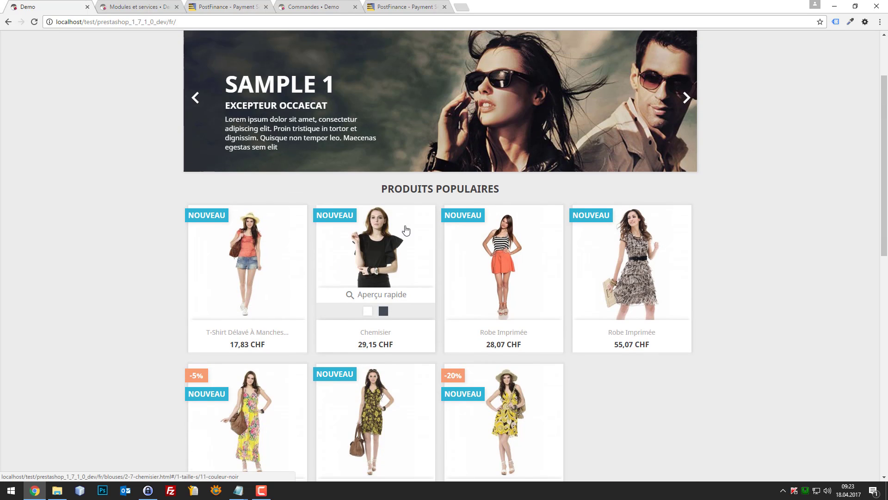
click(376, 240)
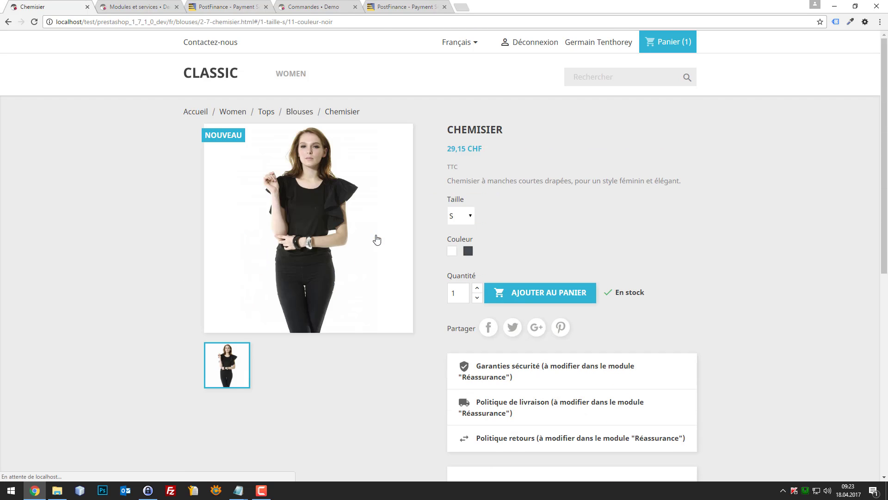
click(521, 299)
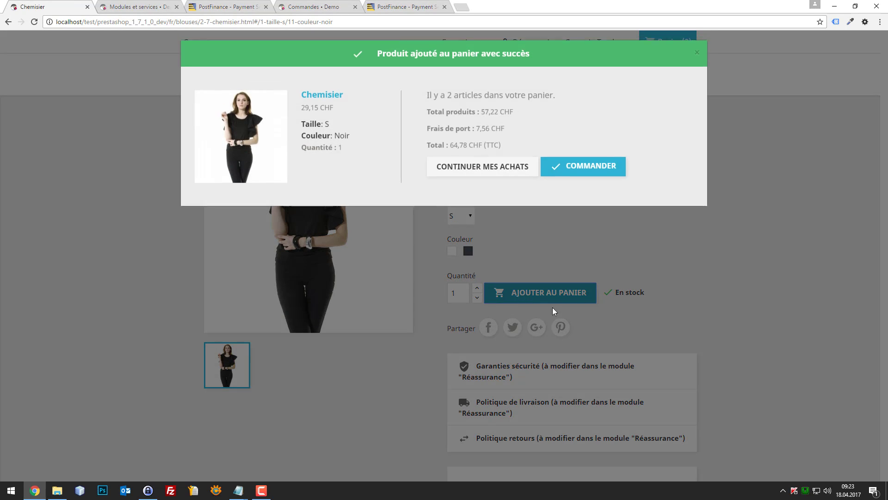
click(582, 172)
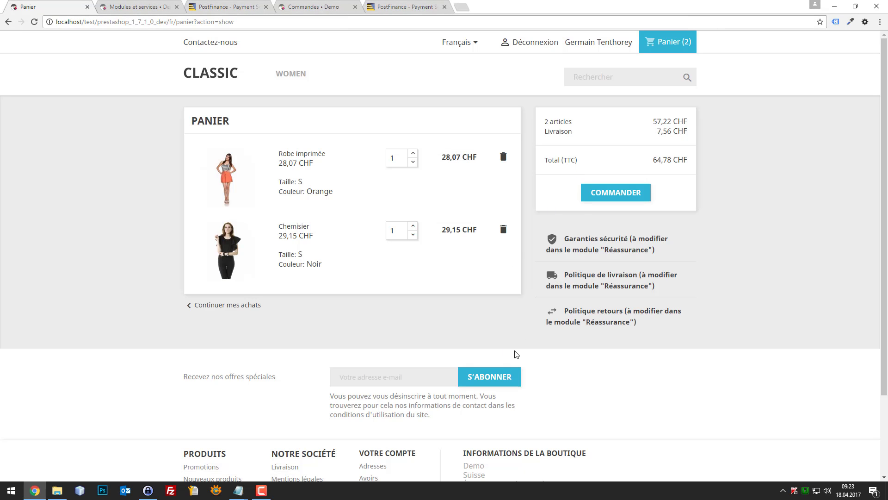
- Check out with My carrier, pay 64,78 CHF by PostFinance Card, and approve the test payment
click(587, 197)
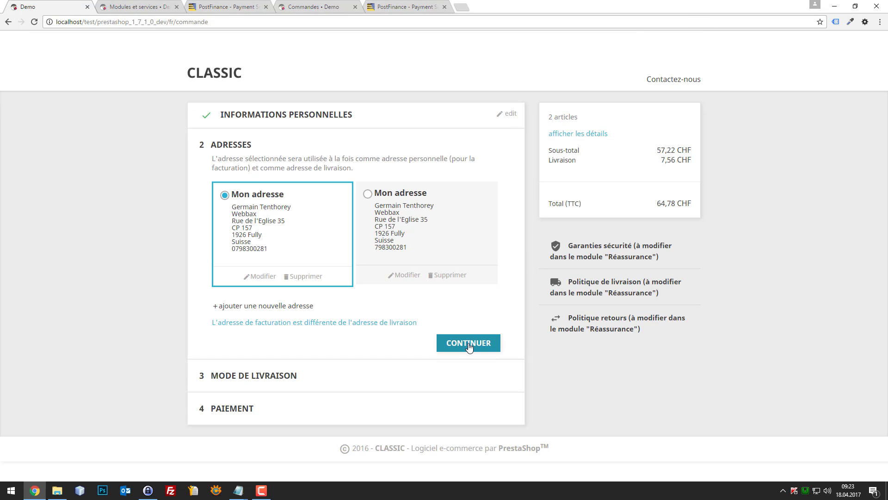
click(468, 344)
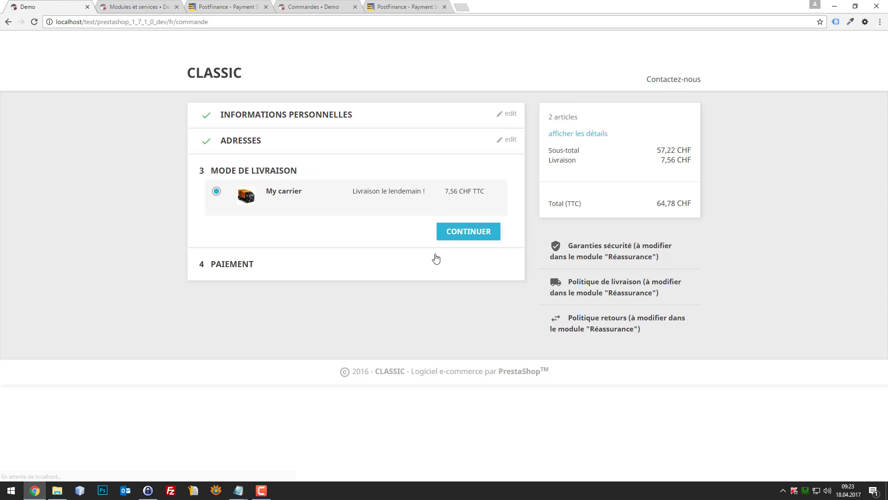
click(466, 234)
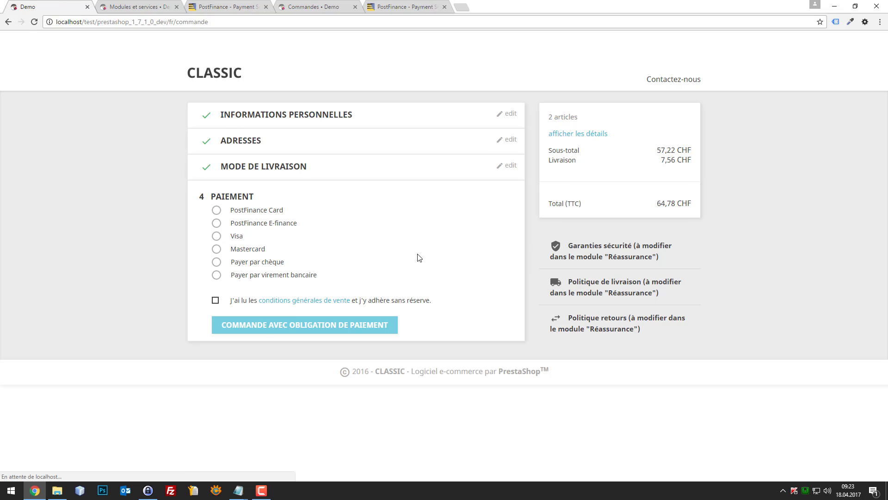
click(216, 211)
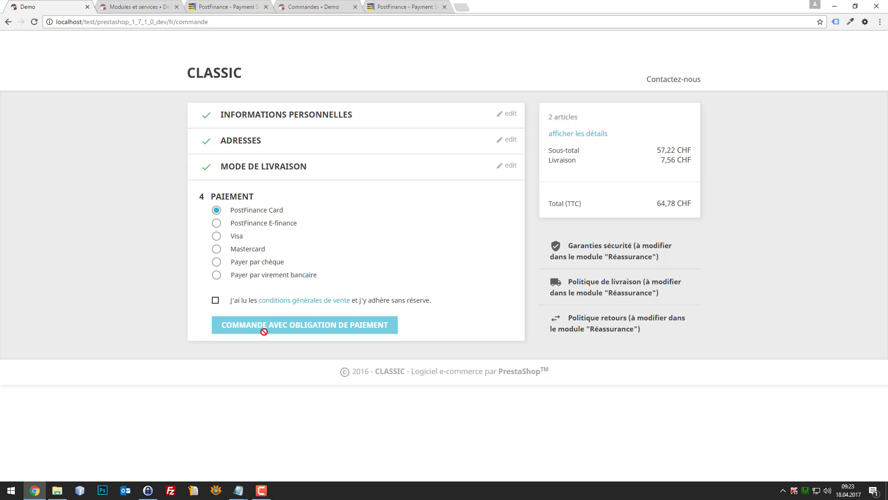
click(216, 300)
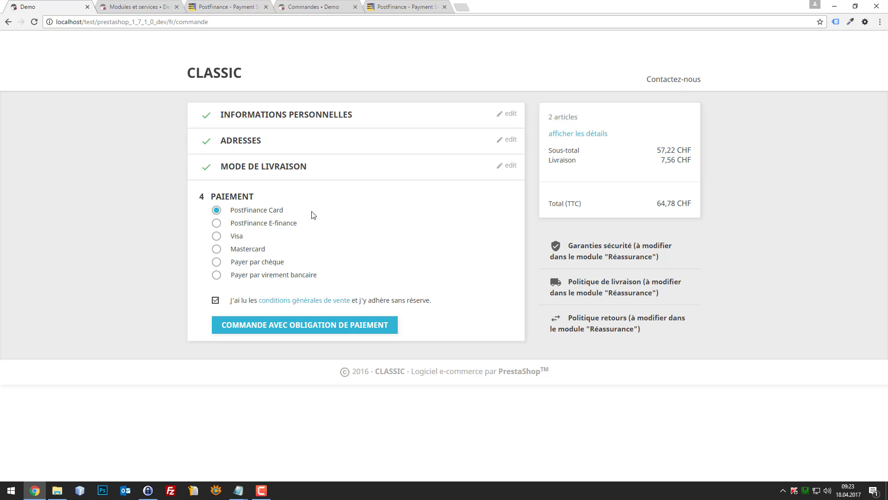
click(250, 331)
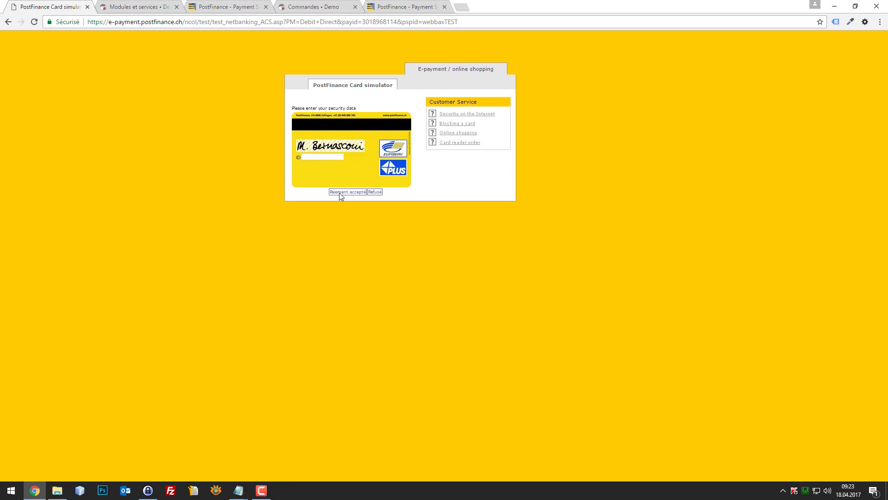
click(340, 193)
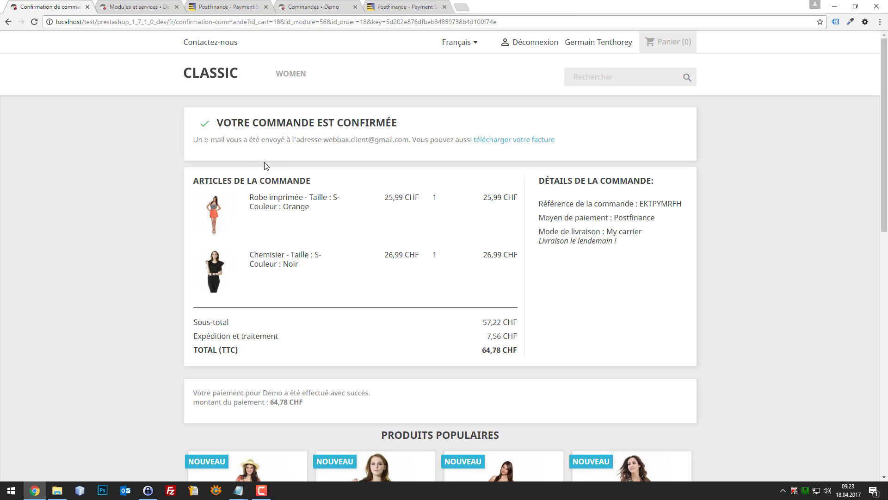
click(136, 6)
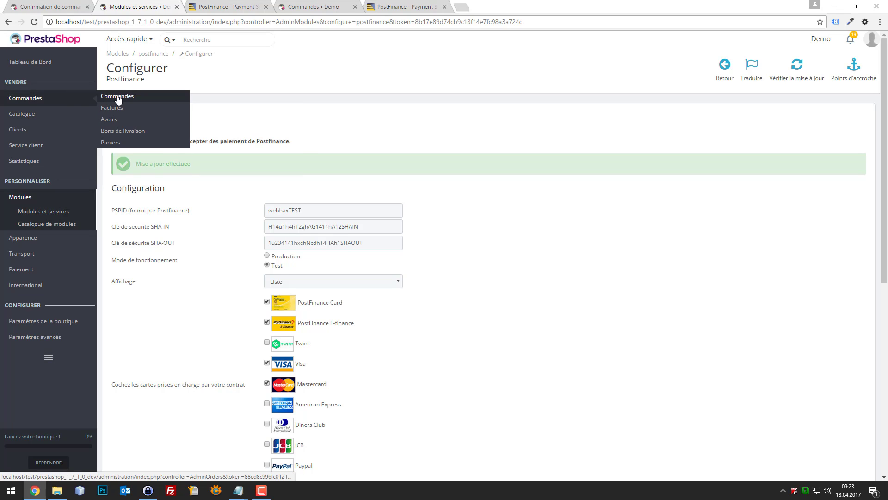
- Open Commandes in a new tab and confirm order 18 is paid via Postfinance for 64,78 CHF
right_click(118, 99)
click(152, 100)
click(224, 6)
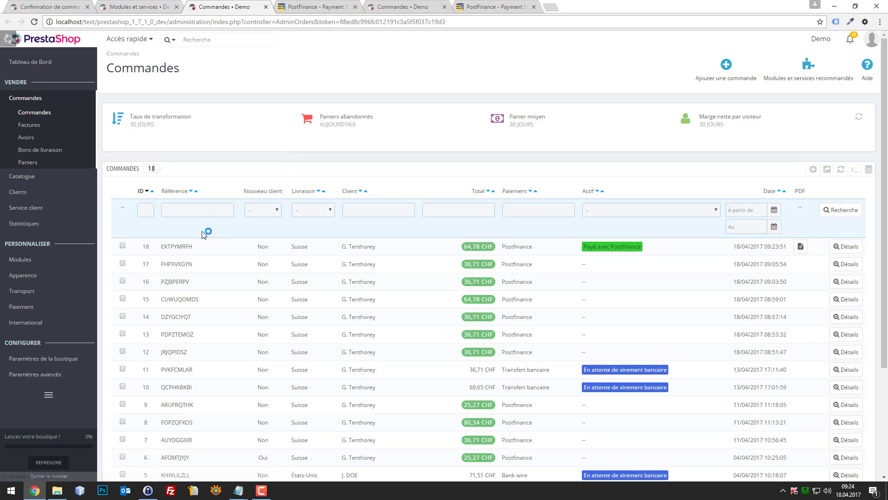
drag(659, 248, 360, 187)
click(314, 179)
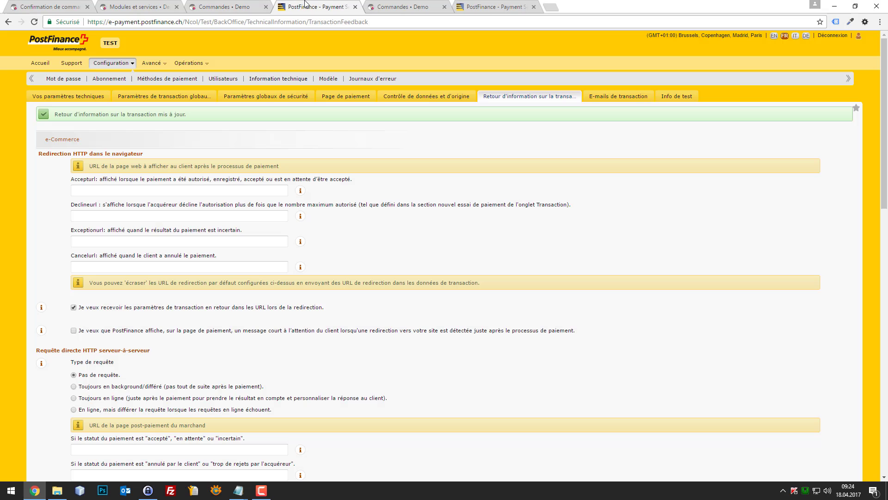
click(306, 7)
- Open Gestion transactions in a new tab and list today's transactions
click(194, 68)
right_click(136, 79)
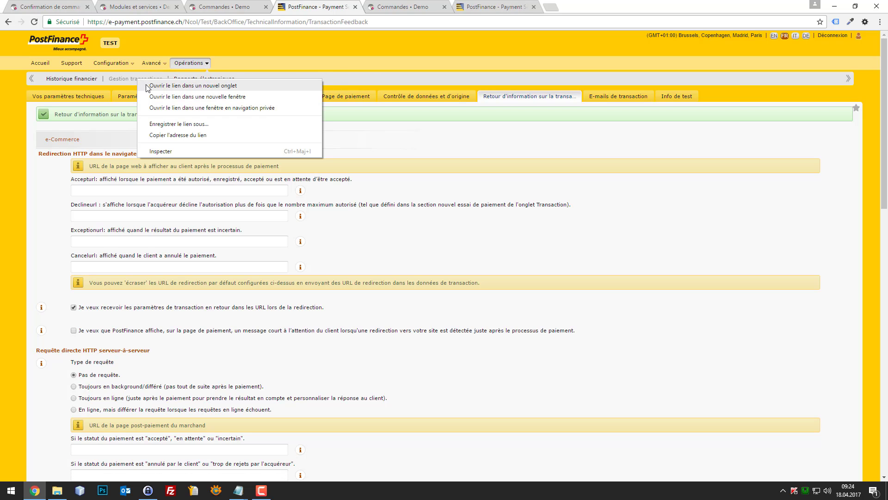
click(193, 85)
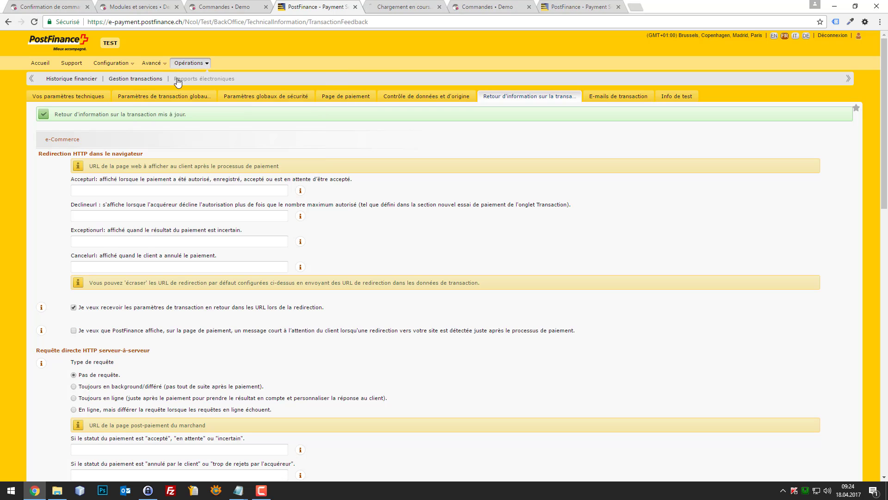
click(403, 7)
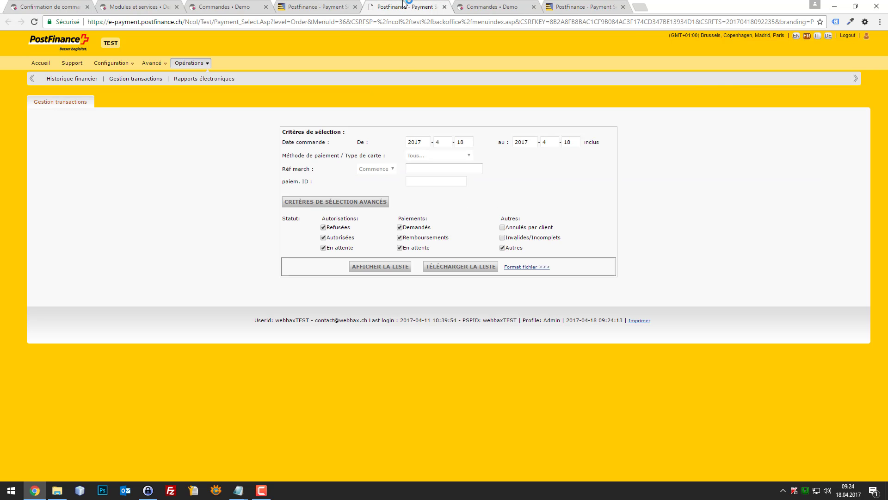
click(369, 271)
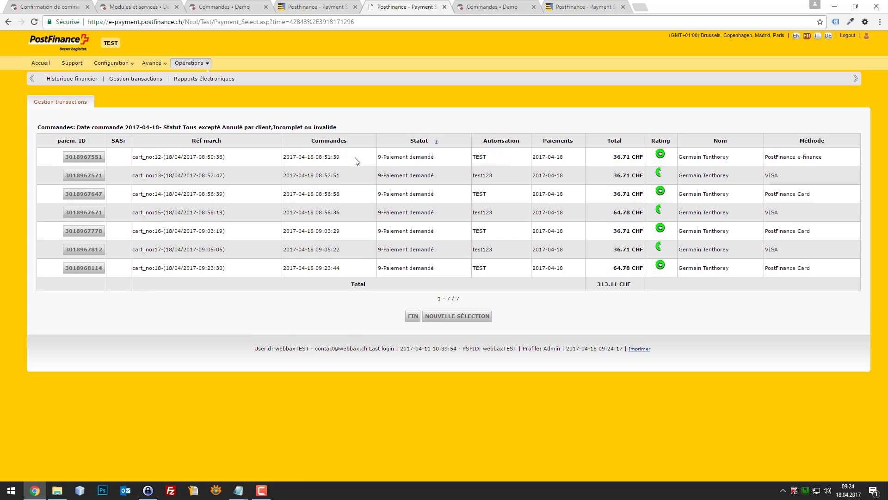
drag(350, 161, 276, 159)
click(295, 156)
- Cross-check the other tabs, then open the details of order 18's 64.78 CHF PostFinance Card payment
click(219, 6)
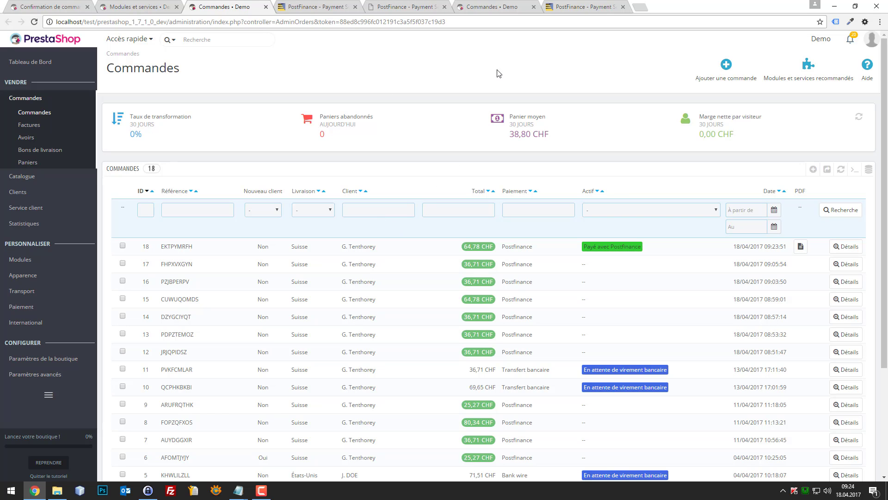
click(484, 6)
click(573, 6)
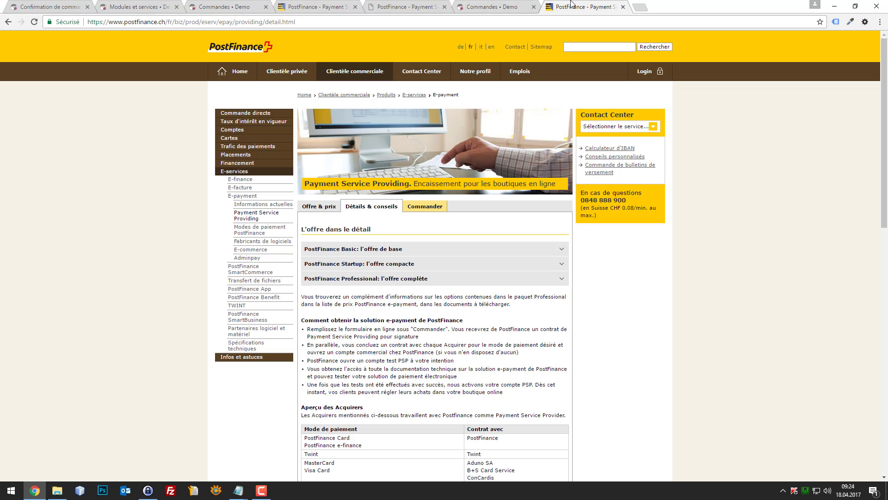
click(345, 5)
click(385, 5)
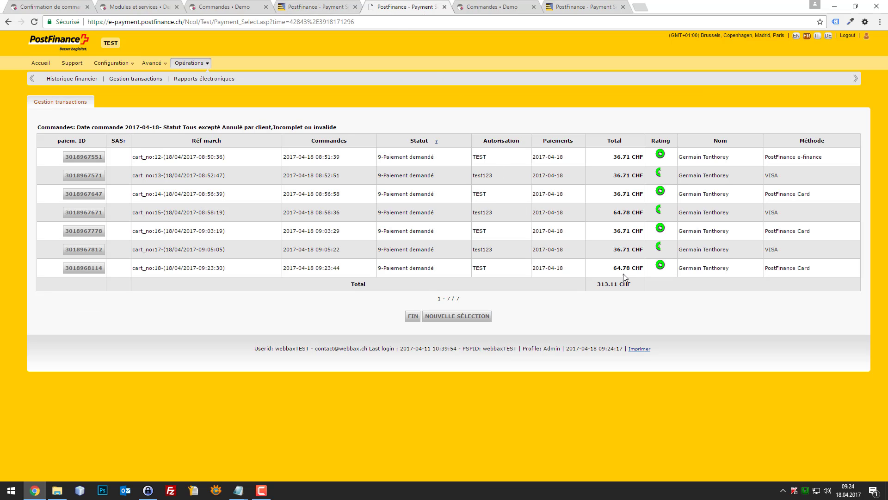
drag(129, 272, 663, 270)
click(719, 275)
click(95, 268)
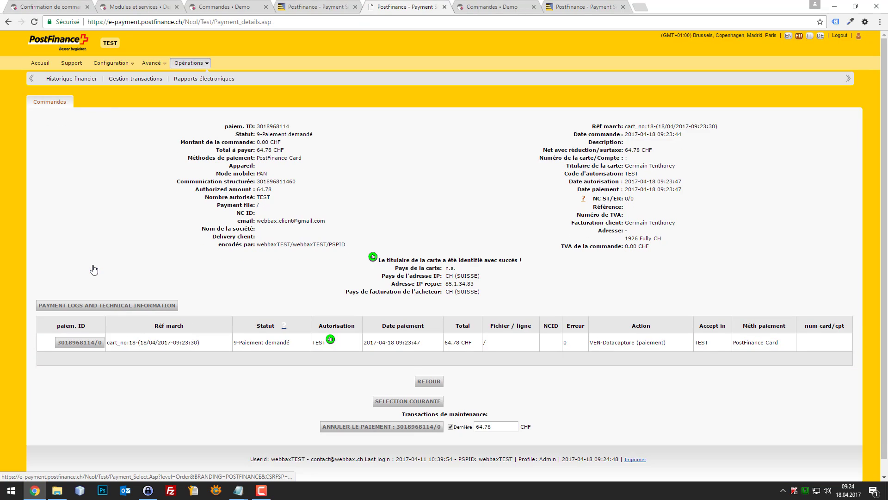
scroll(406, 390, down, 1)
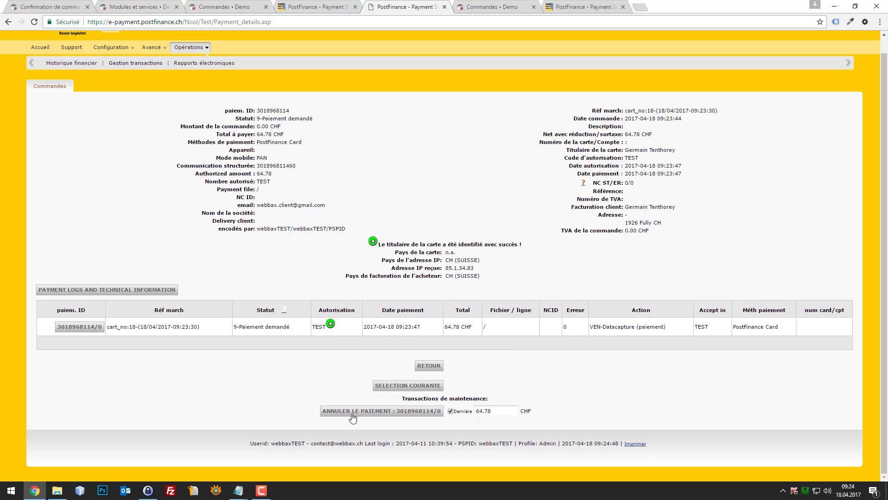
click(318, 5)
- Compare PostFinance's transaction feedback settings with PrestaShop's orders and module tabs, ending on the module settings
click(227, 6)
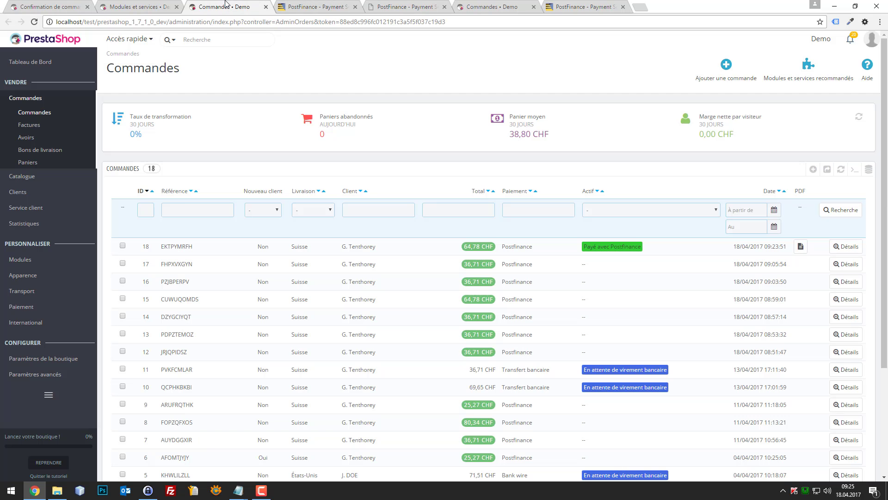
click(301, 5)
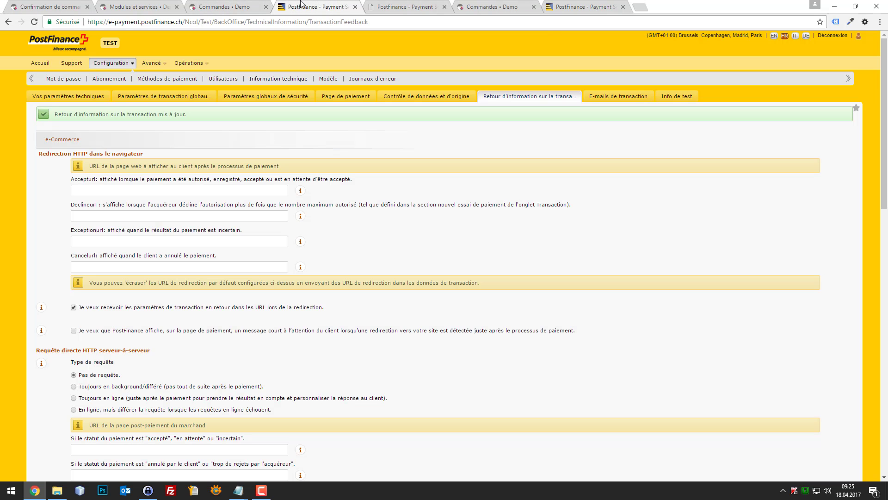
click(148, 5)
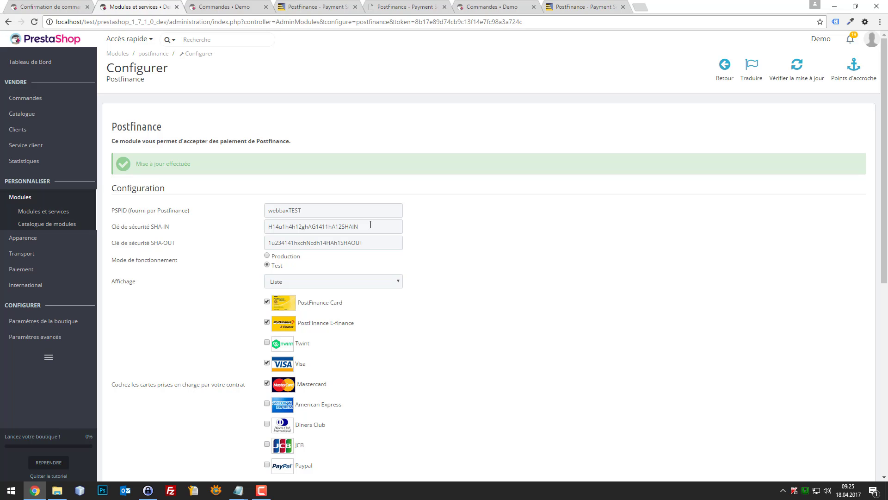
click(332, 7)
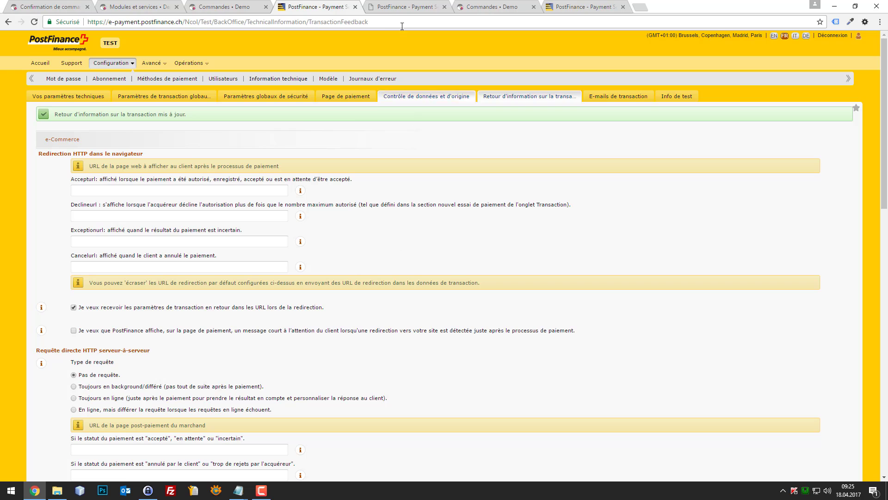
click(233, 7)
click(136, 4)
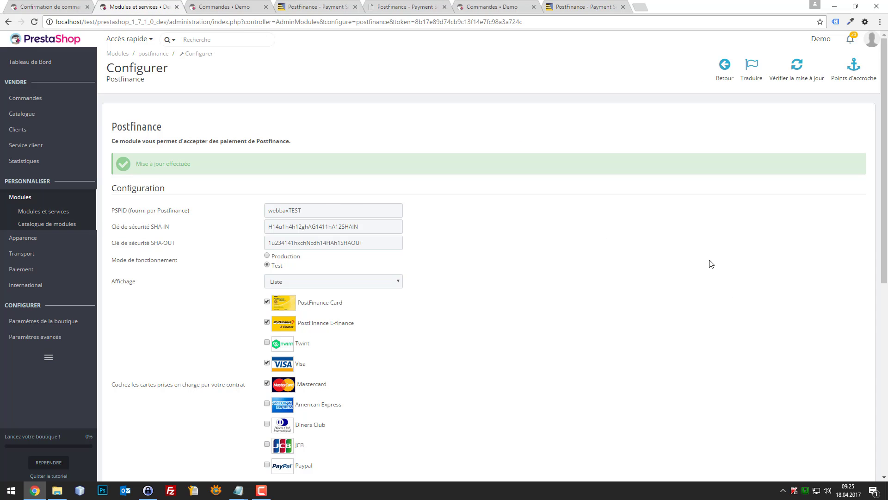
scroll(468, 265, down, 6)
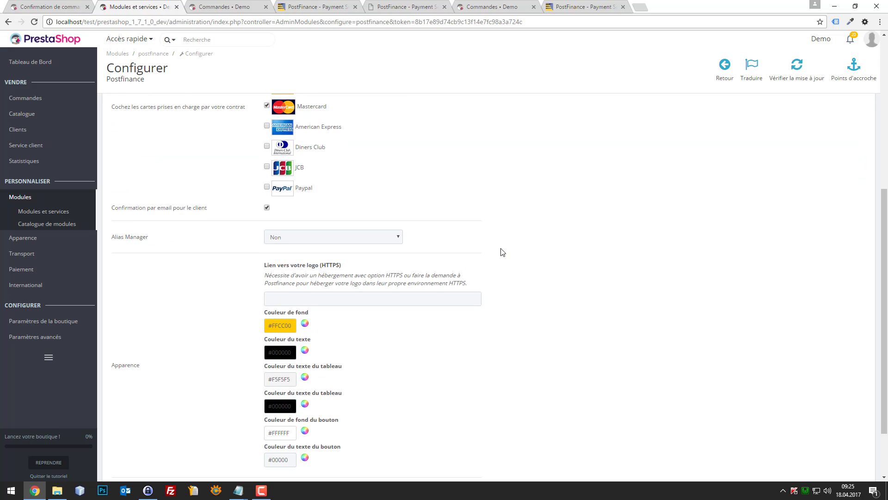
scroll(422, 254, up, 3)
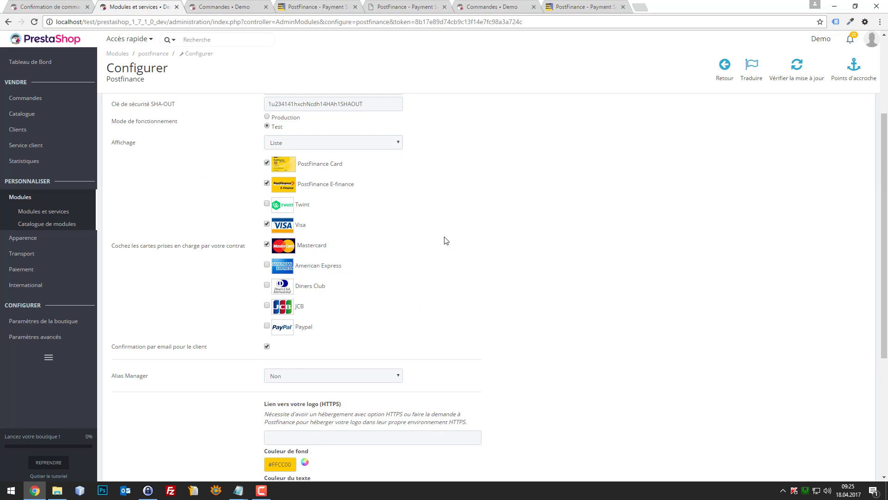
scroll(444, 270, down, 5)
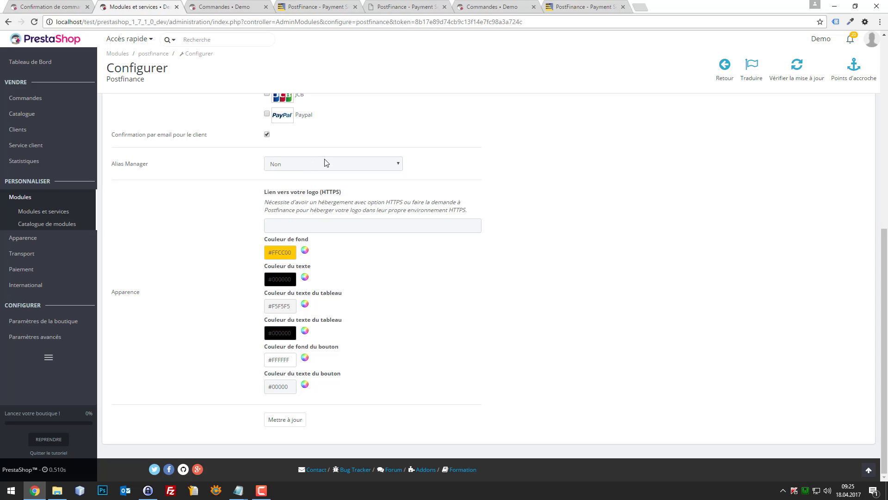
click(357, 159)
click(406, 156)
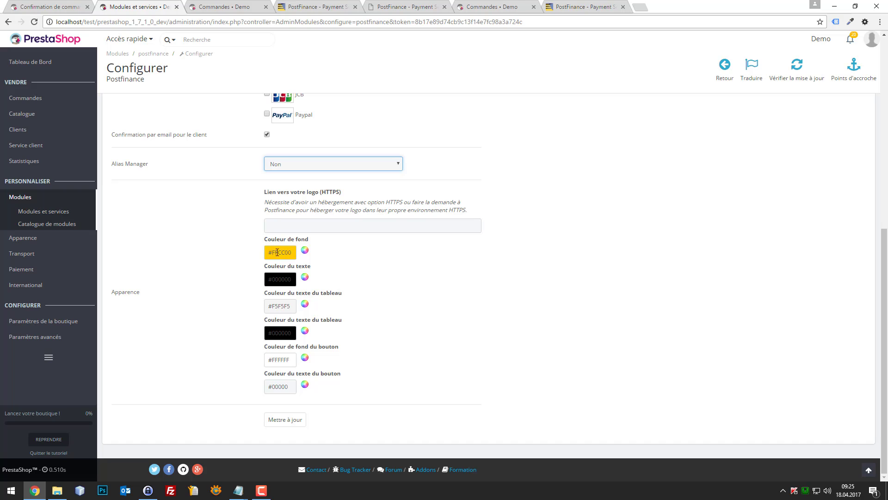
click(220, 228)
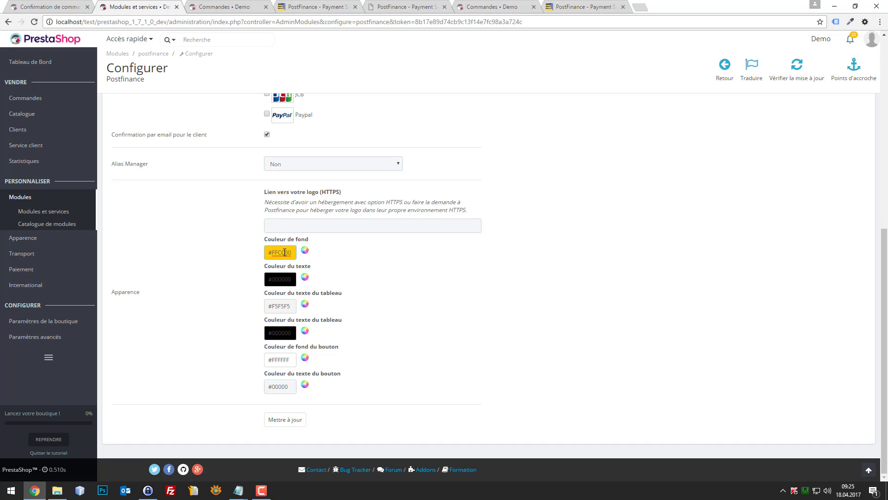
click(305, 250)
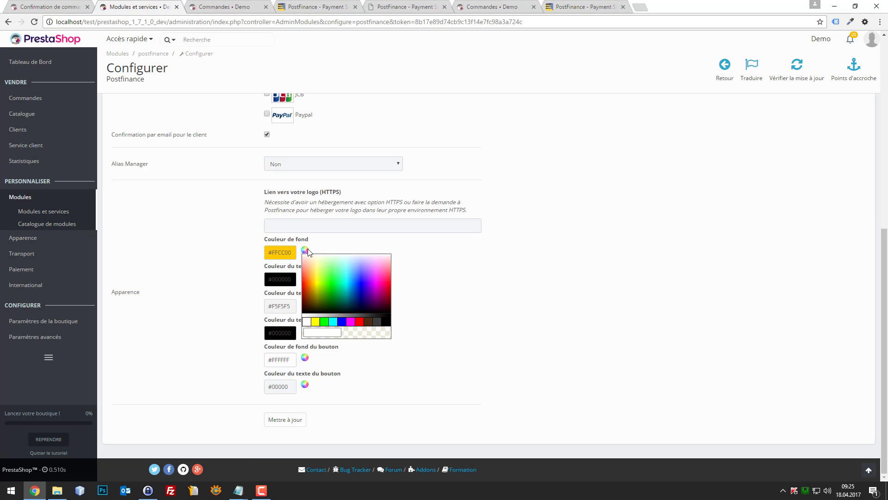
click(429, 250)
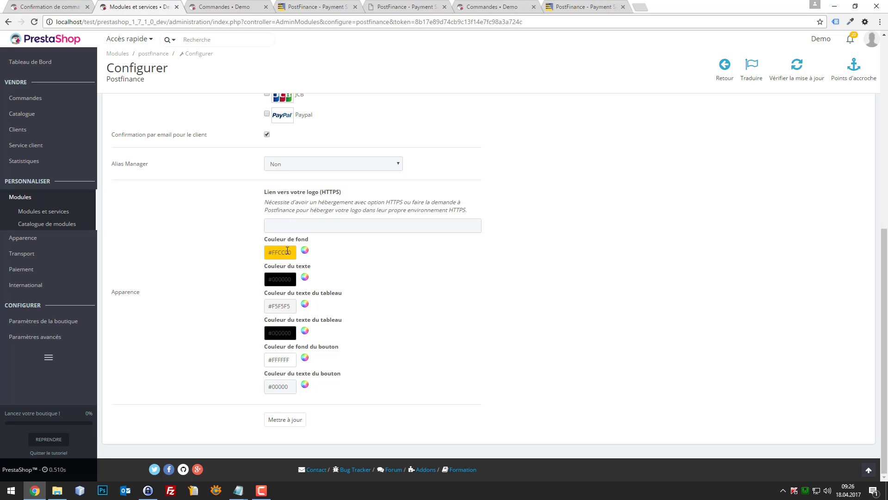
click(292, 251)
scroll(479, 309, up, 8)
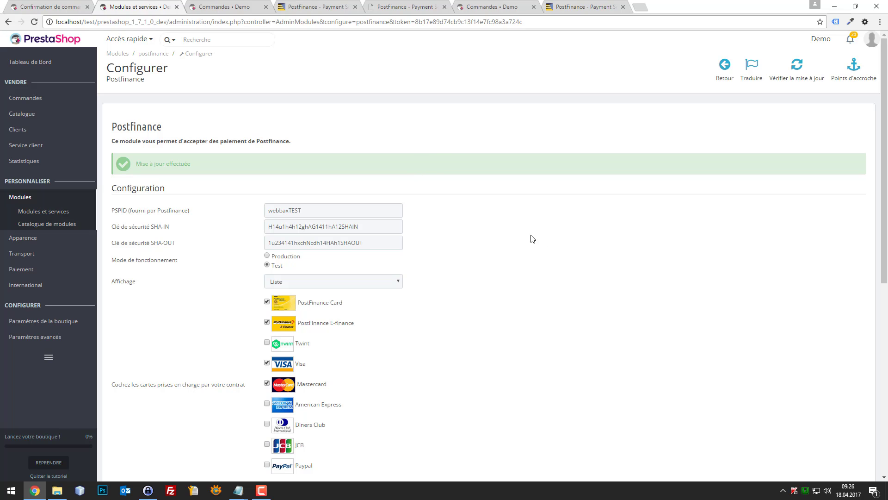
- View Configuration > Information technique, then open the Gestion transactions search dated 2017-4-18
click(327, 6)
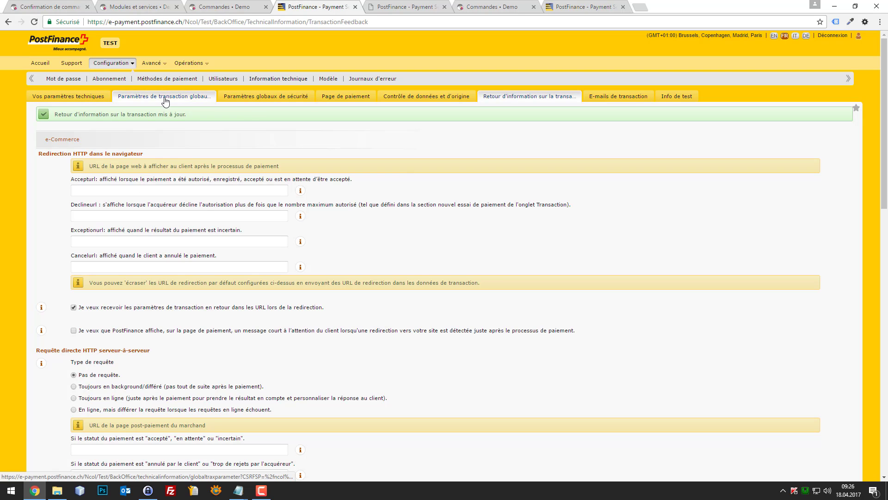
click(118, 63)
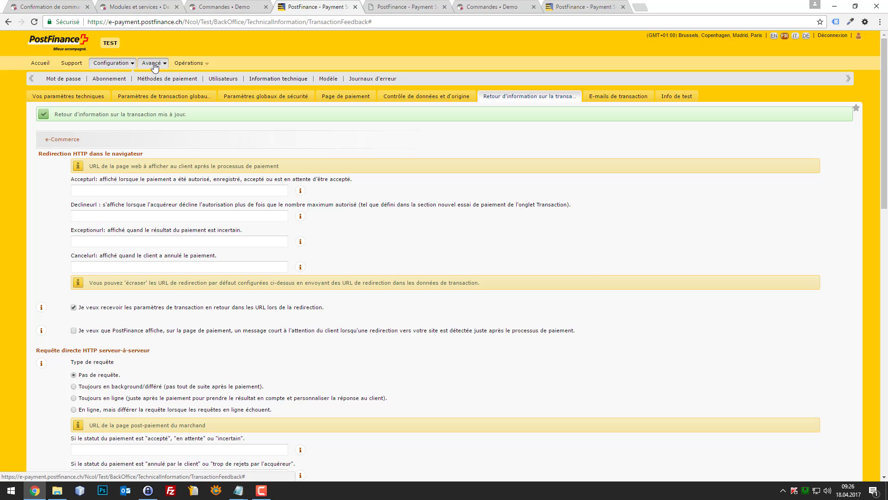
click(279, 79)
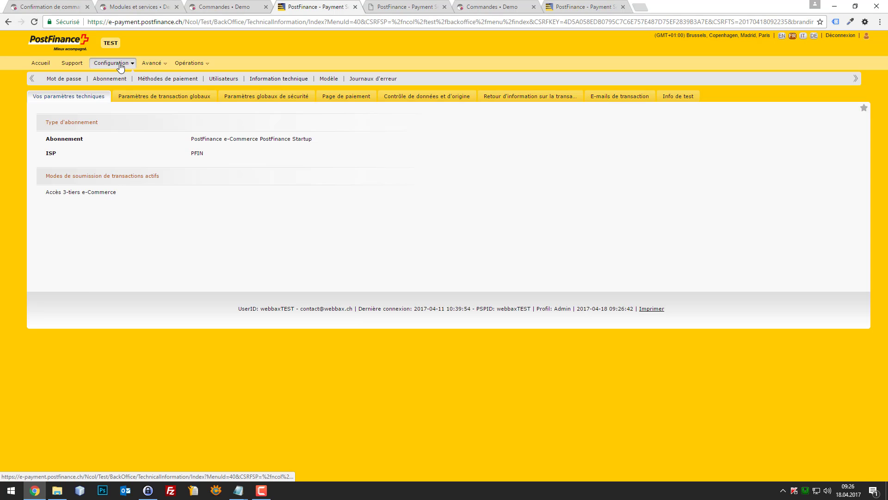
mouse_move(187, 64)
click(120, 82)
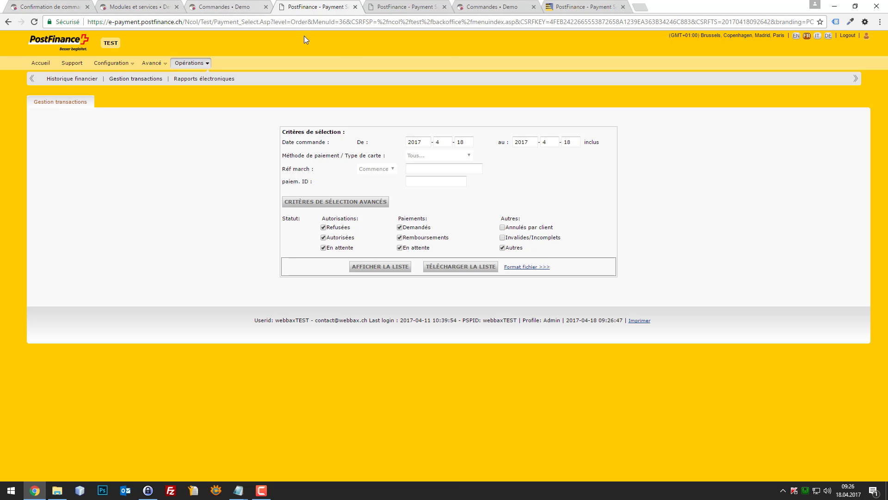
key(F10)
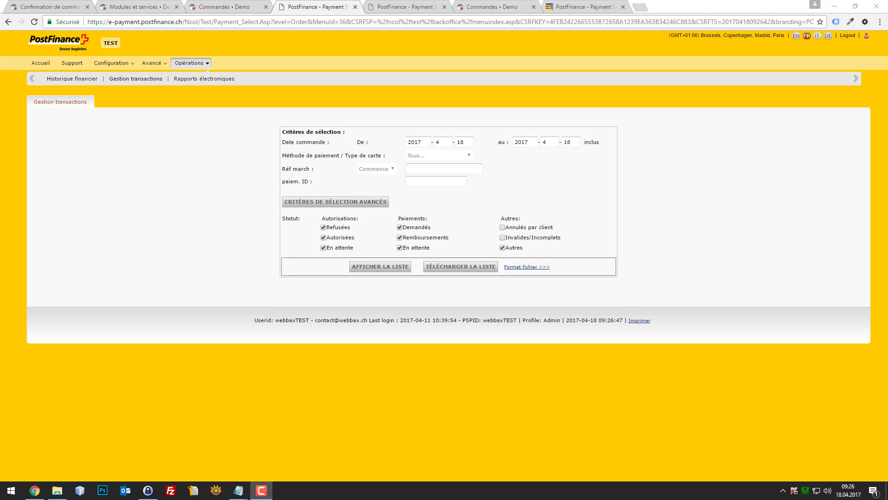